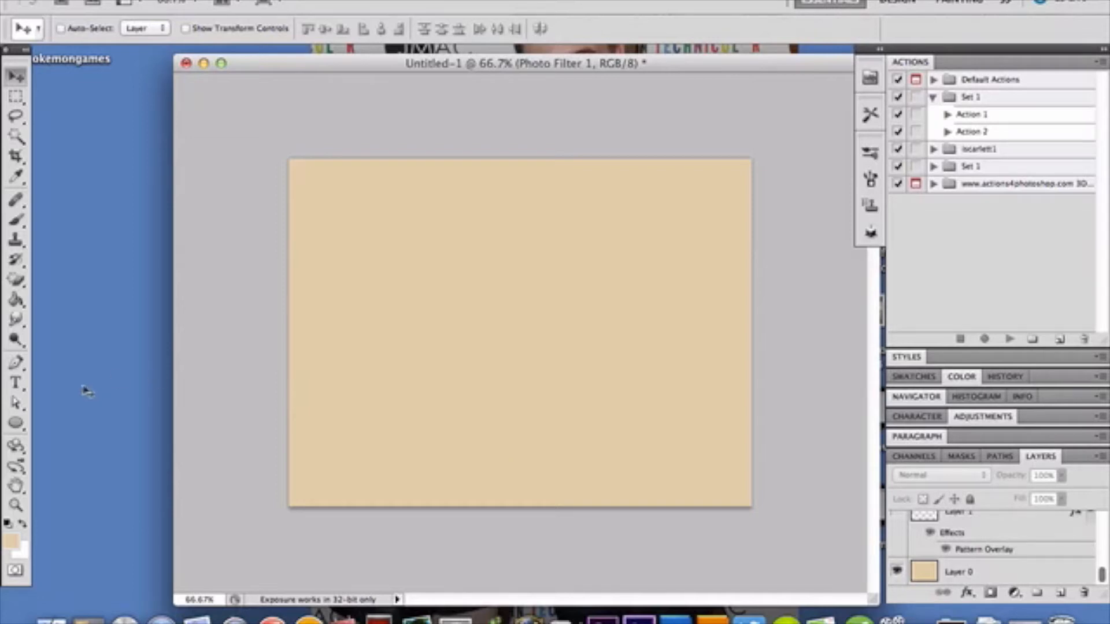
Step: Examine the foreground colour's values in the Color Picker and leave the colour as it is
{"action": "left_click", "coordinate": [961, 376]}
{"action": "left_click", "coordinate": [903, 319]}
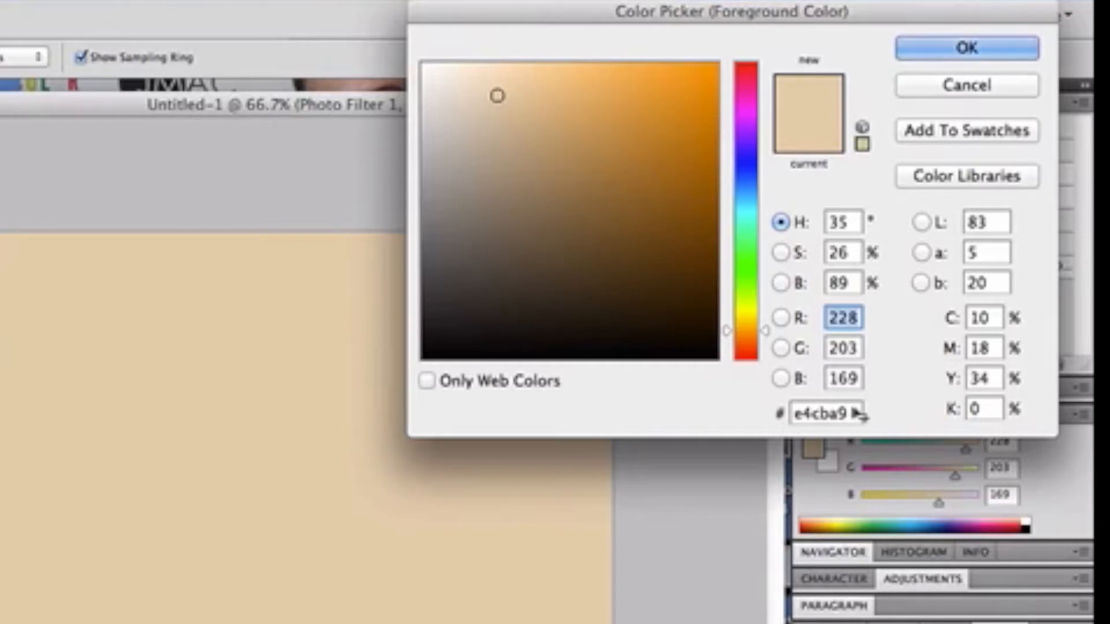
{"action": "left_click", "coordinate": [981, 93]}
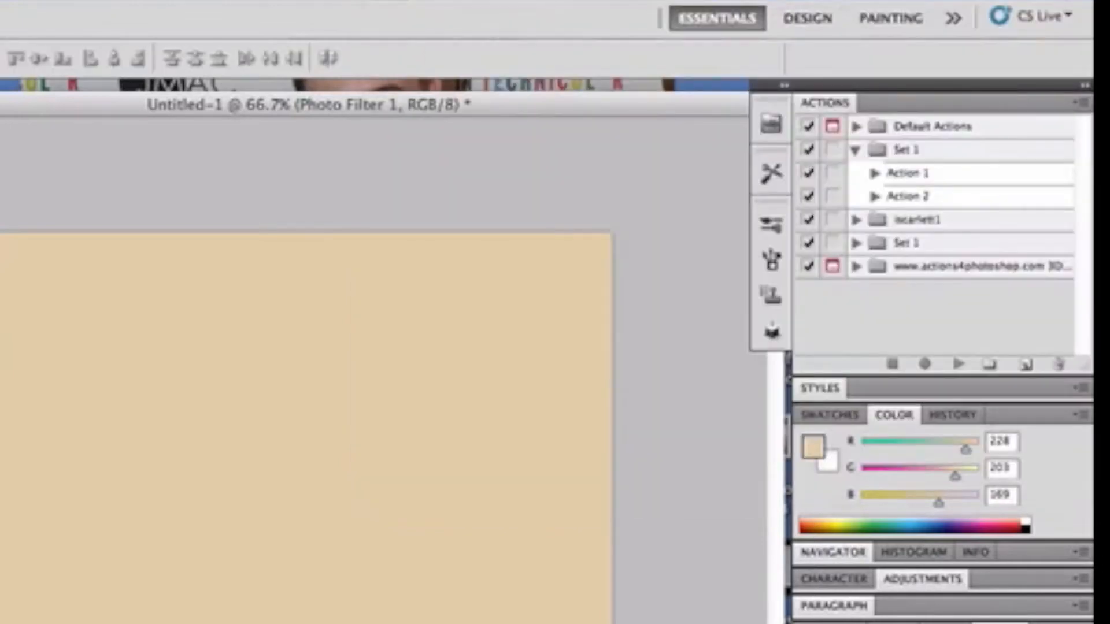
Step: Try the lighter orange f7d09c as foreground colour, and restore the beige e4cba9 by sampling the canvas
{"action": "left_click", "coordinate": [812, 445]}
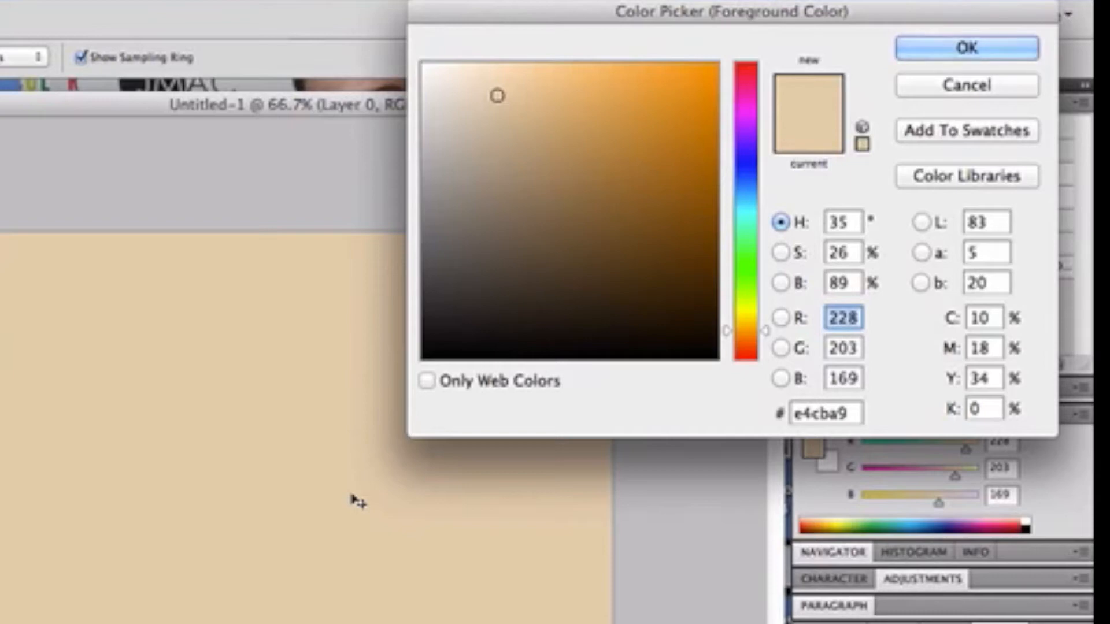
{"action": "left_click", "coordinate": [522, 87]}
{"action": "mouse_move", "coordinate": [522, 88]}
{"action": "left_mouse_down"}
{"action": "mouse_move", "coordinate": [543, 70]}
{"action": "mouse_move", "coordinate": [531, 73]}
{"action": "left_mouse_up"}
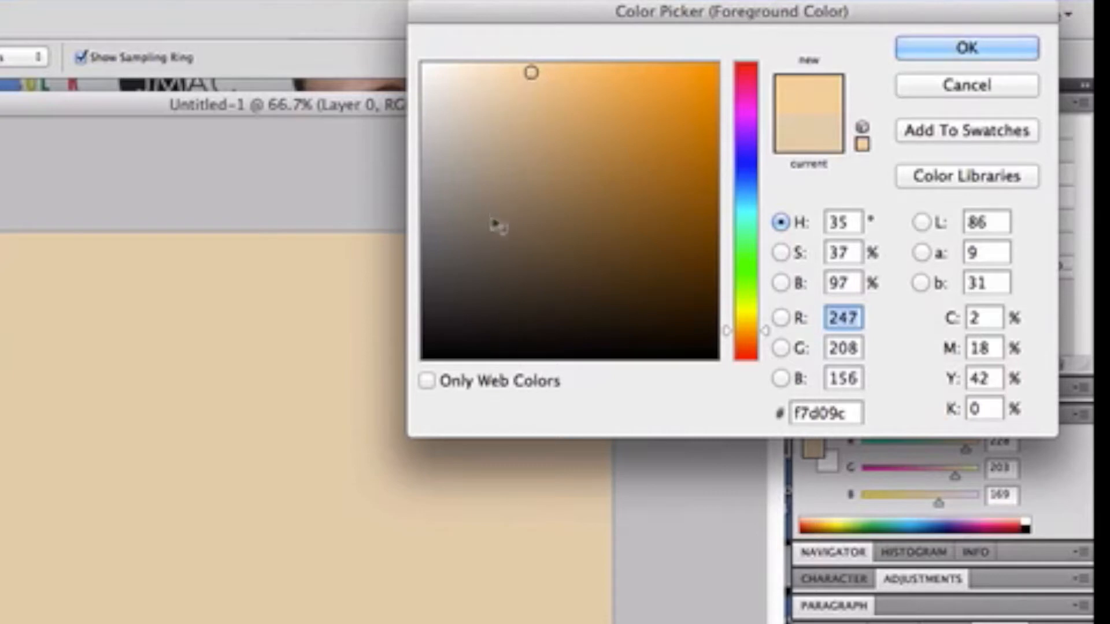
{"action": "left_click", "coordinate": [199, 382]}
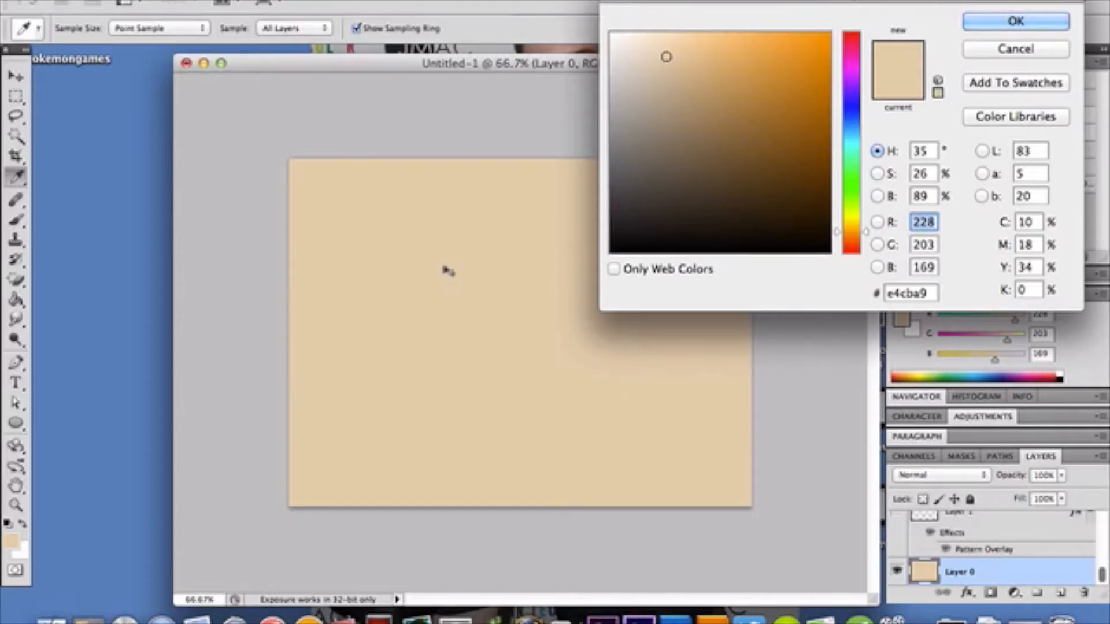
{"action": "key", "text": "Return"}
{"action": "key", "text": "v"}
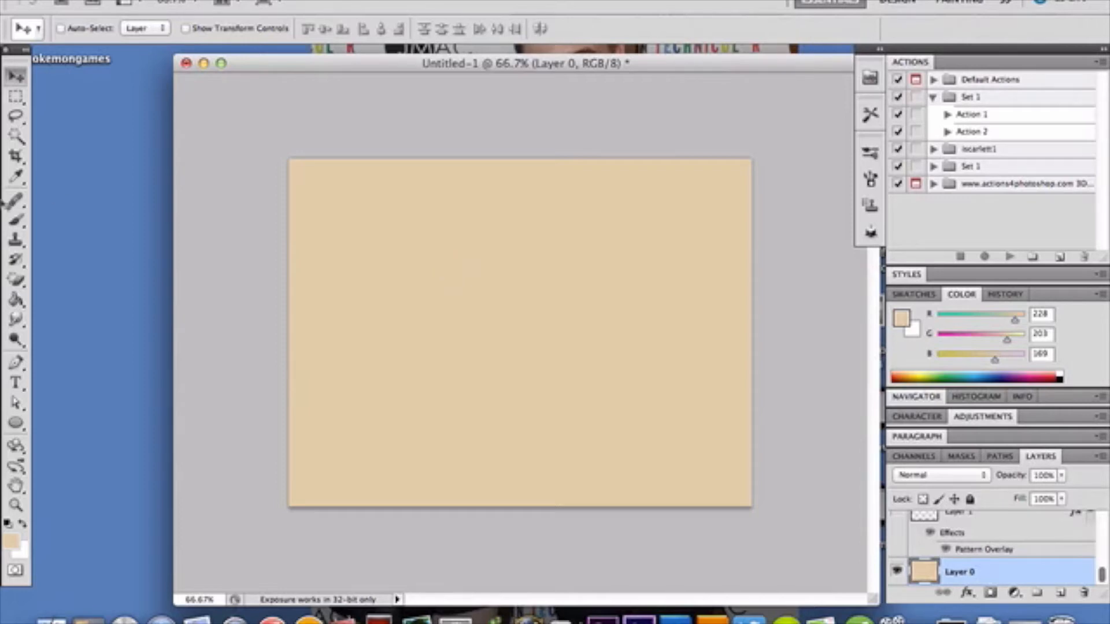
Step: Try starting a new text layer on the canvas with the Sullivan font in the Fill style
{"action": "left_click", "coordinate": [15, 383]}
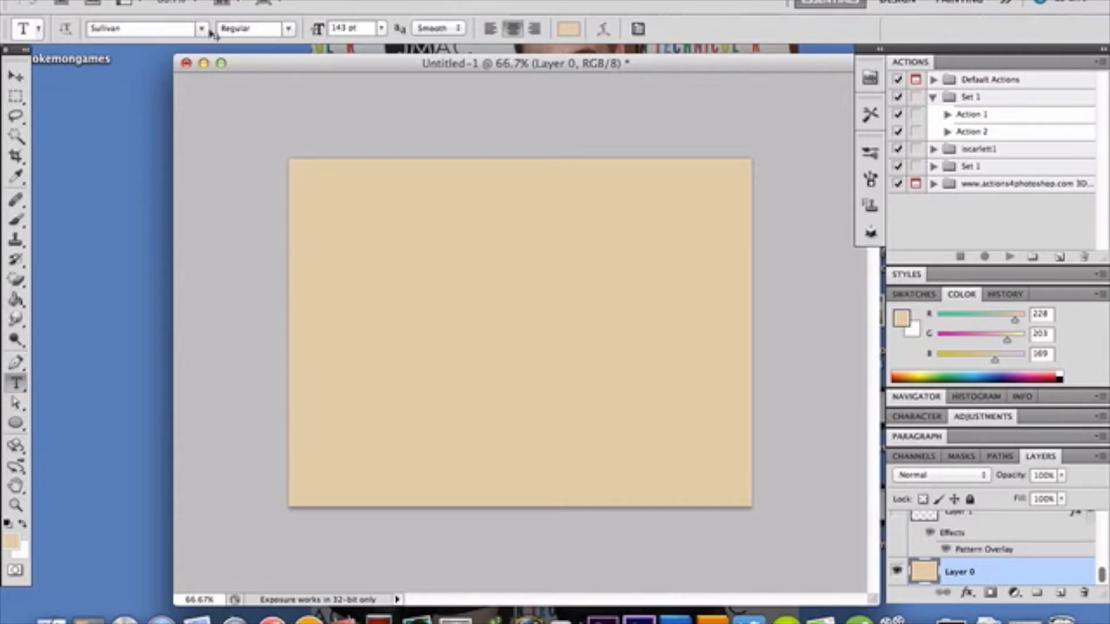
{"action": "left_click", "coordinate": [287, 32]}
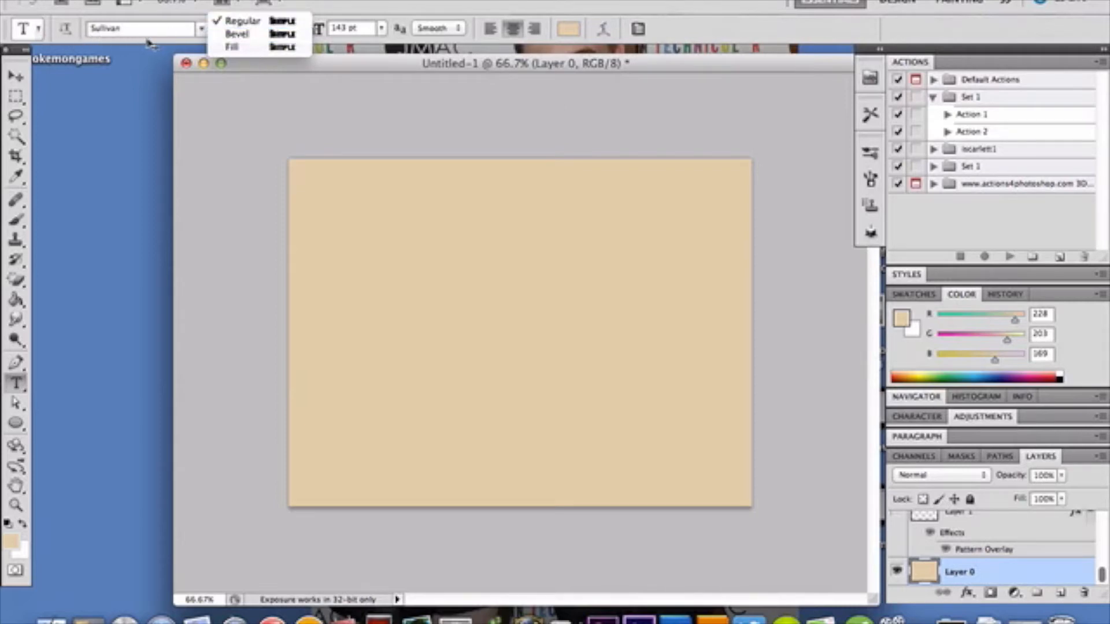
{"action": "left_click", "coordinate": [248, 48]}
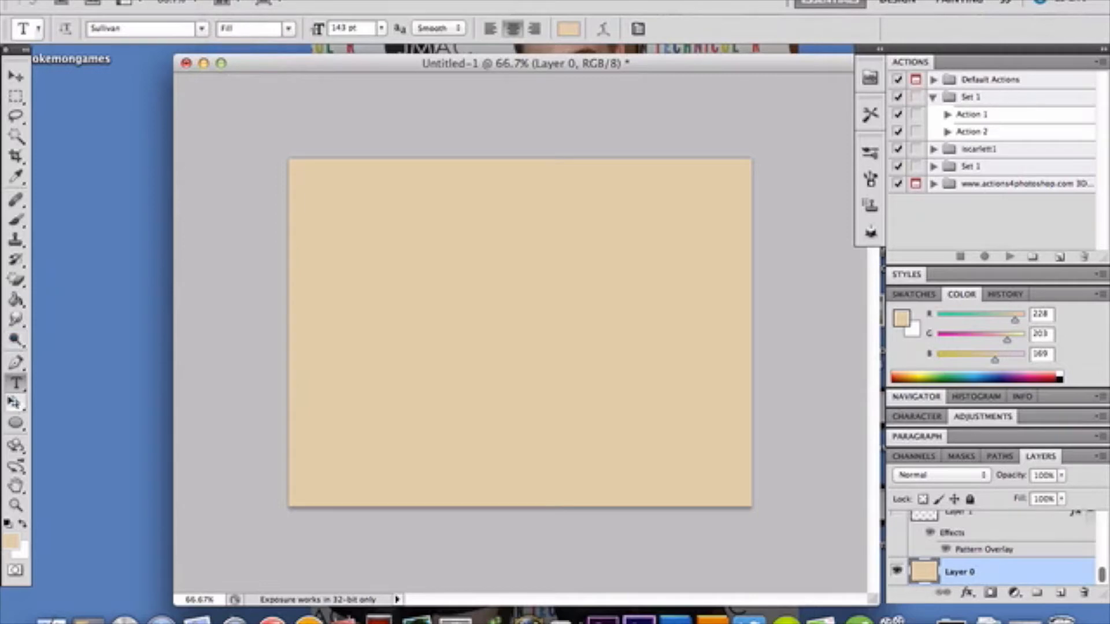
{"action": "left_click", "coordinate": [416, 354]}
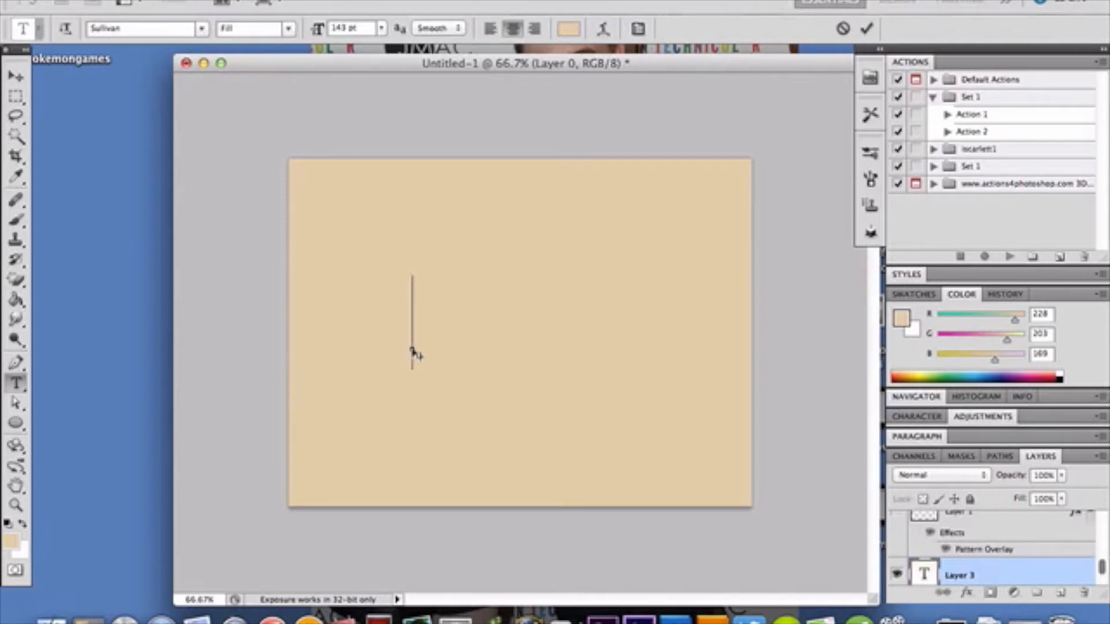
{"action": "left_click", "coordinate": [1068, 577]}
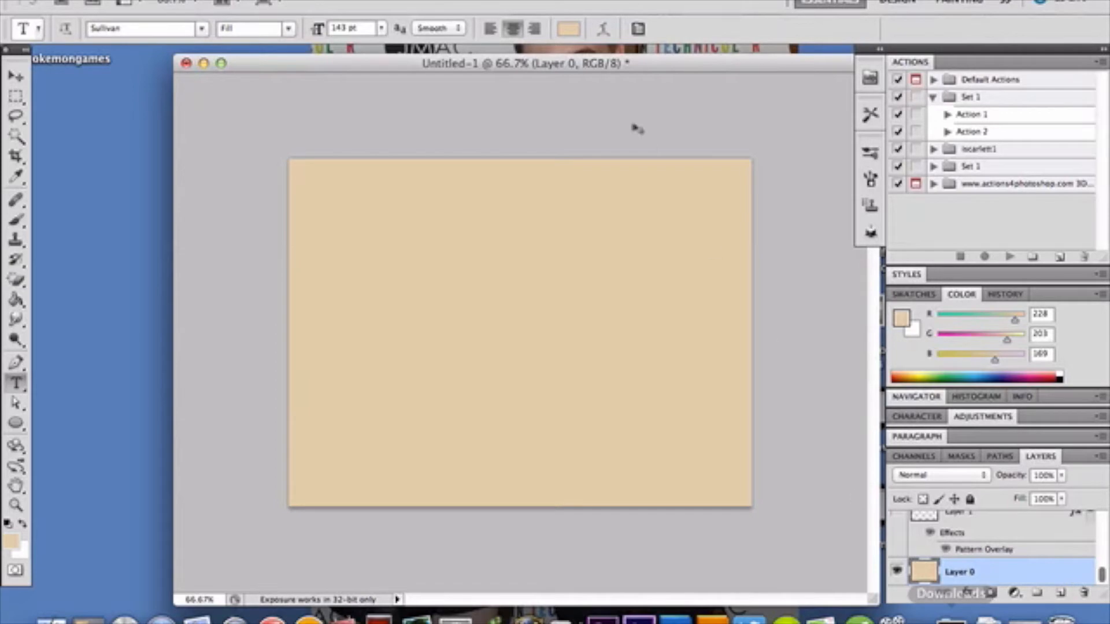
{"action": "key", "text": "super+p"}
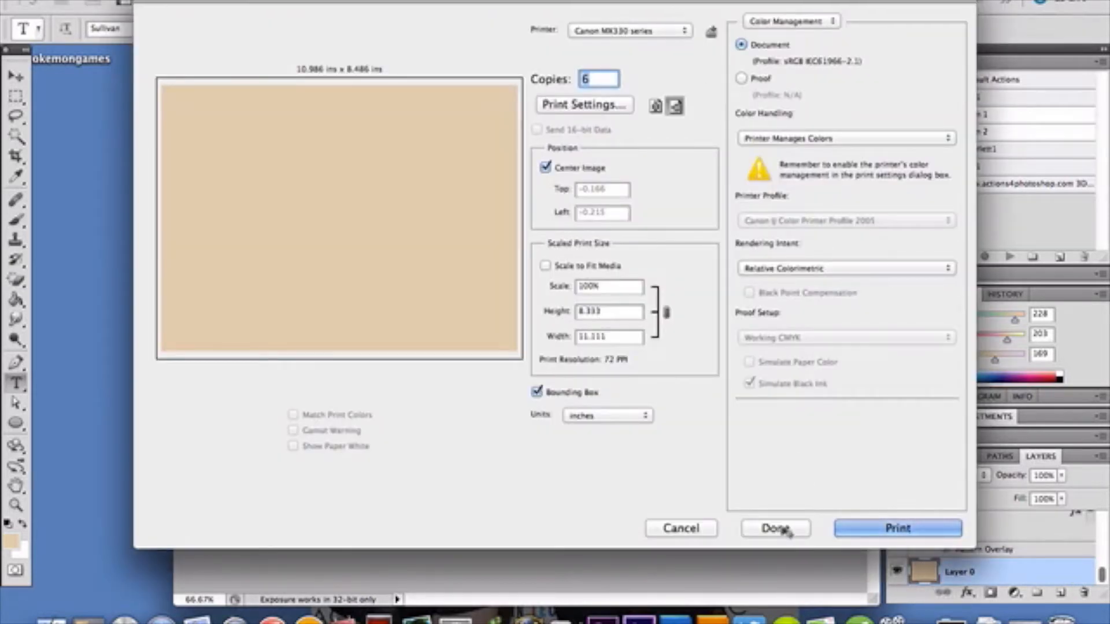
{"action": "left_click", "coordinate": [685, 533]}
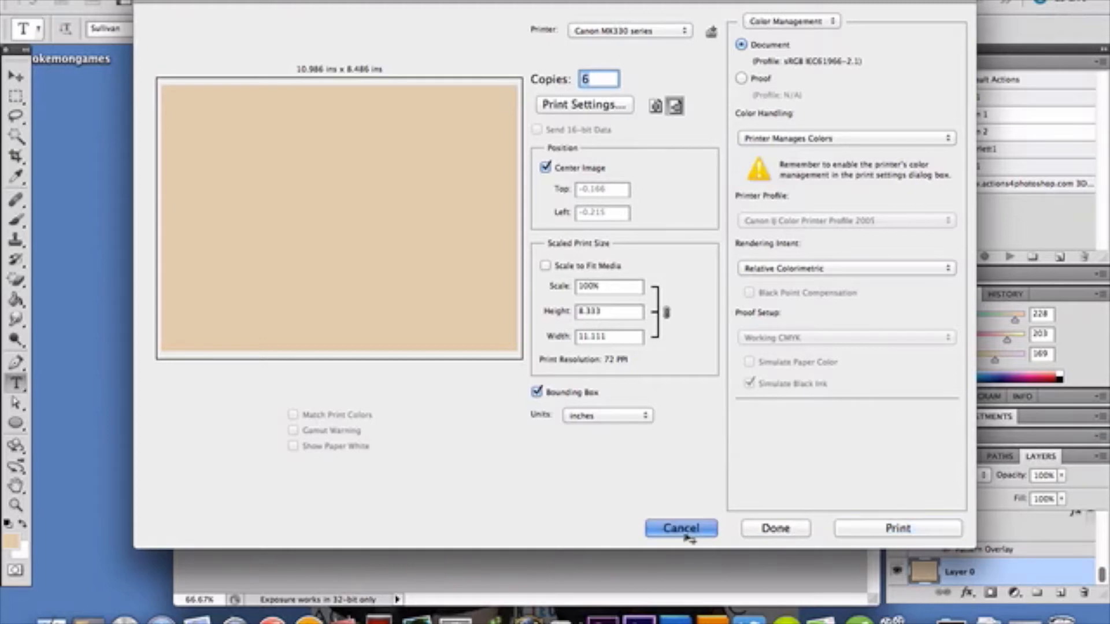
{"action": "key", "text": "super+z"}
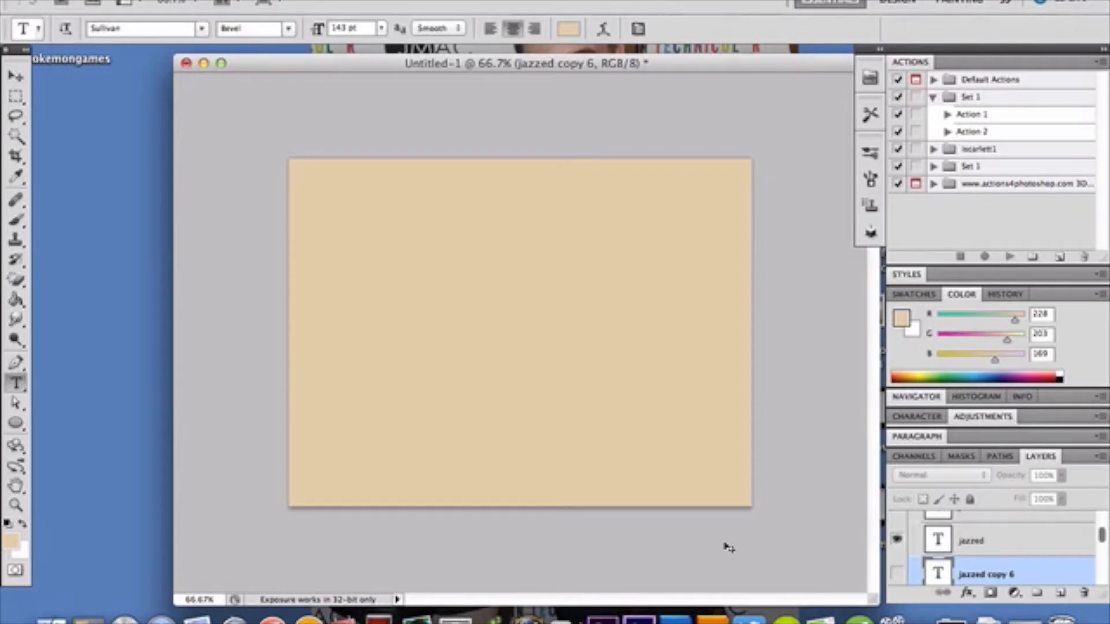
Step: Show the hidden jazzed text layer in the Bevel style and check its available font styles
{"action": "left_click", "coordinate": [999, 546]}
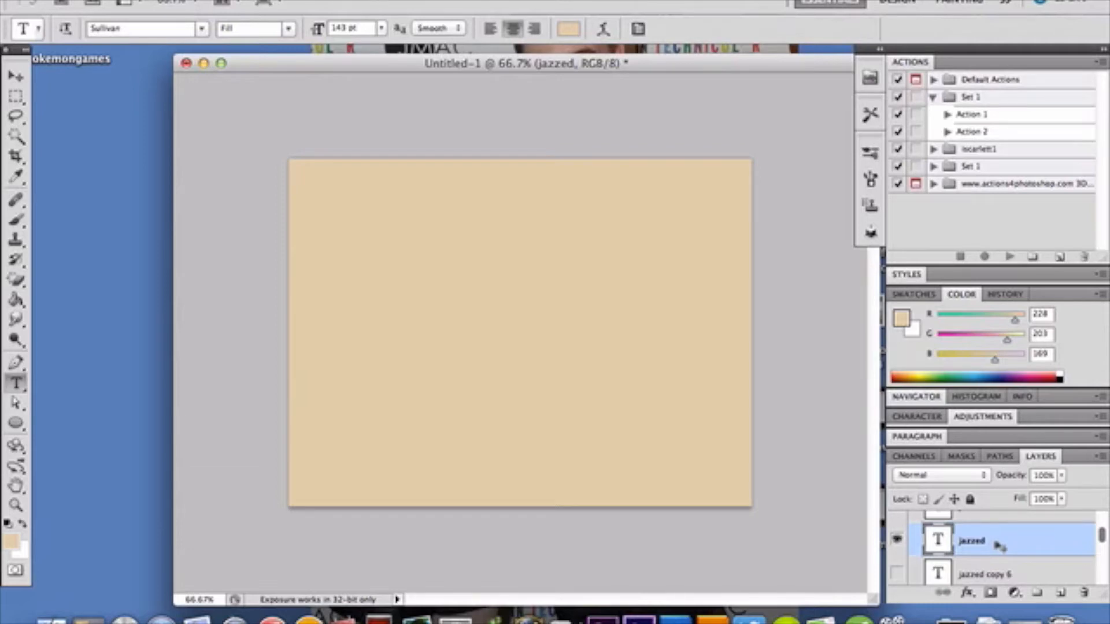
{"action": "scroll", "coordinate": [1000, 546], "scroll_direction": "up", "scroll_amount": 2}
{"action": "left_click", "coordinate": [1000, 546]}
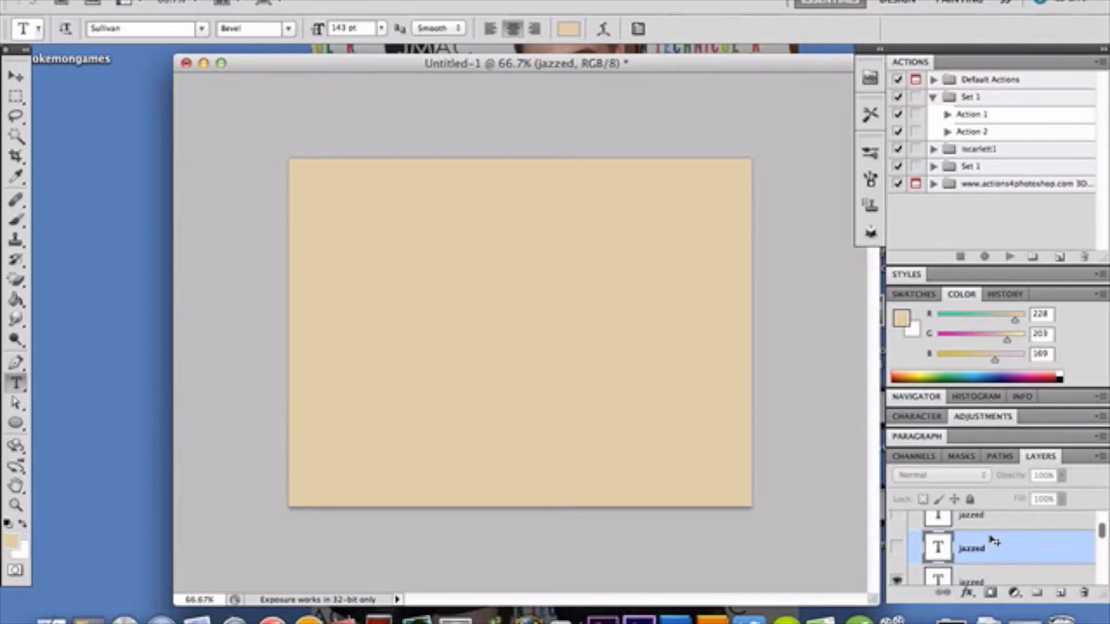
{"action": "left_click", "coordinate": [897, 548]}
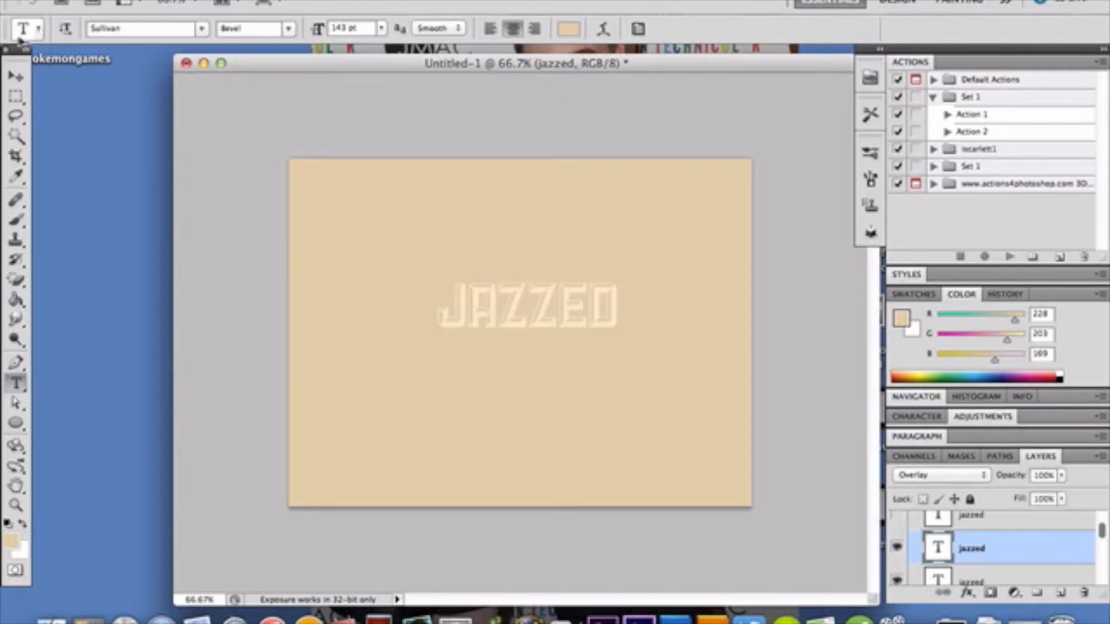
{"action": "left_click", "coordinate": [287, 29]}
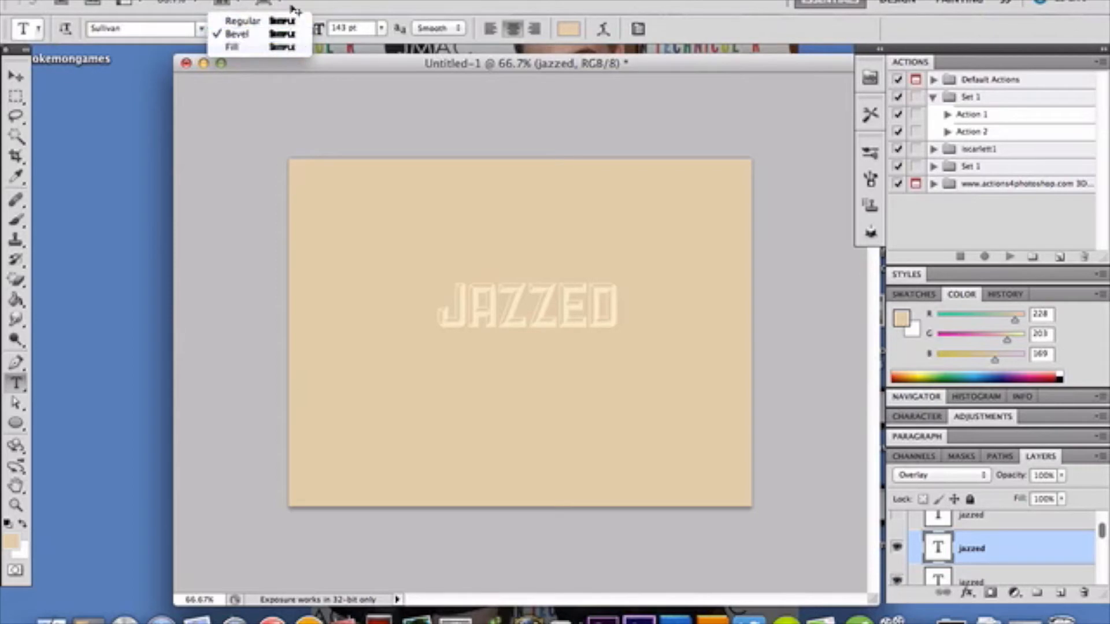
{"action": "left_click", "coordinate": [319, 5]}
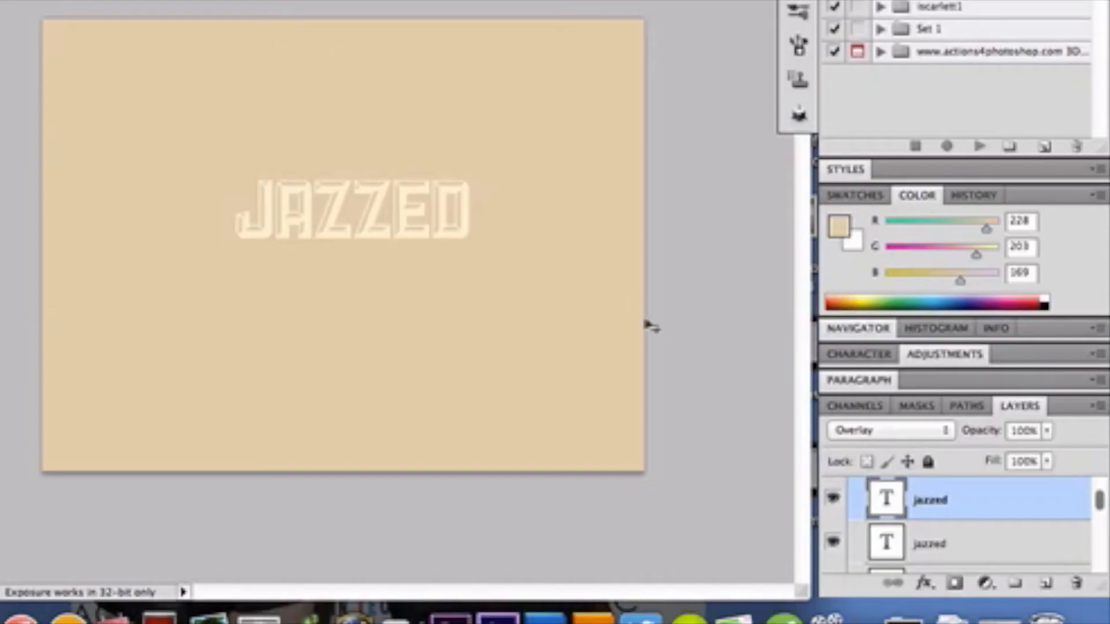
Step: Select the hidden jazzed copy 6 layer and make it visible
{"action": "left_click", "coordinate": [975, 547]}
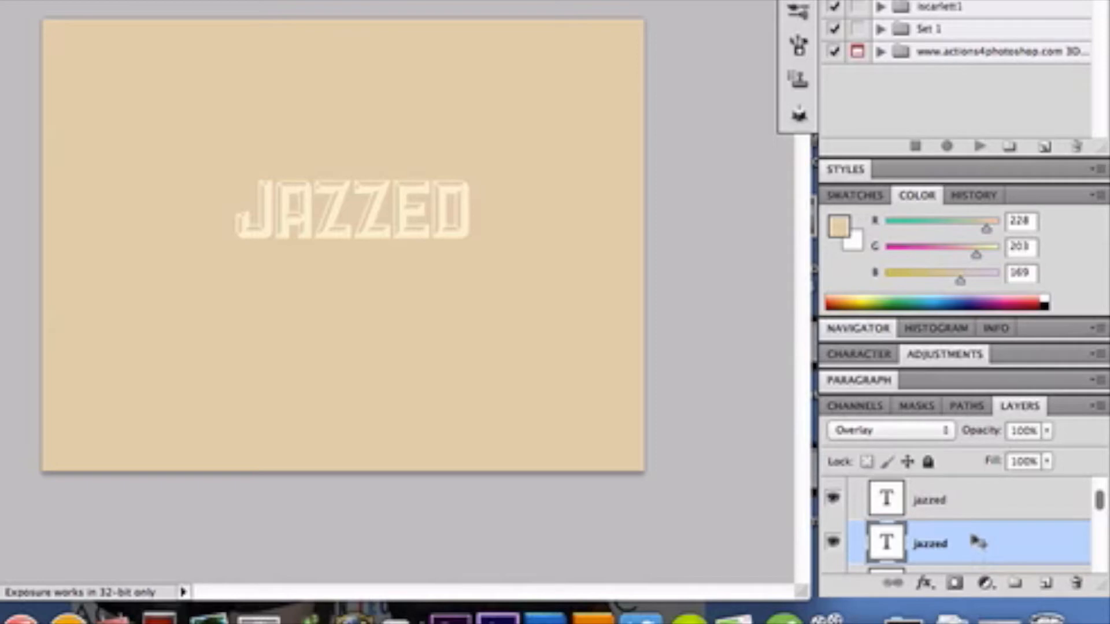
{"action": "scroll", "coordinate": [975, 541], "scroll_direction": "down", "scroll_amount": 3}
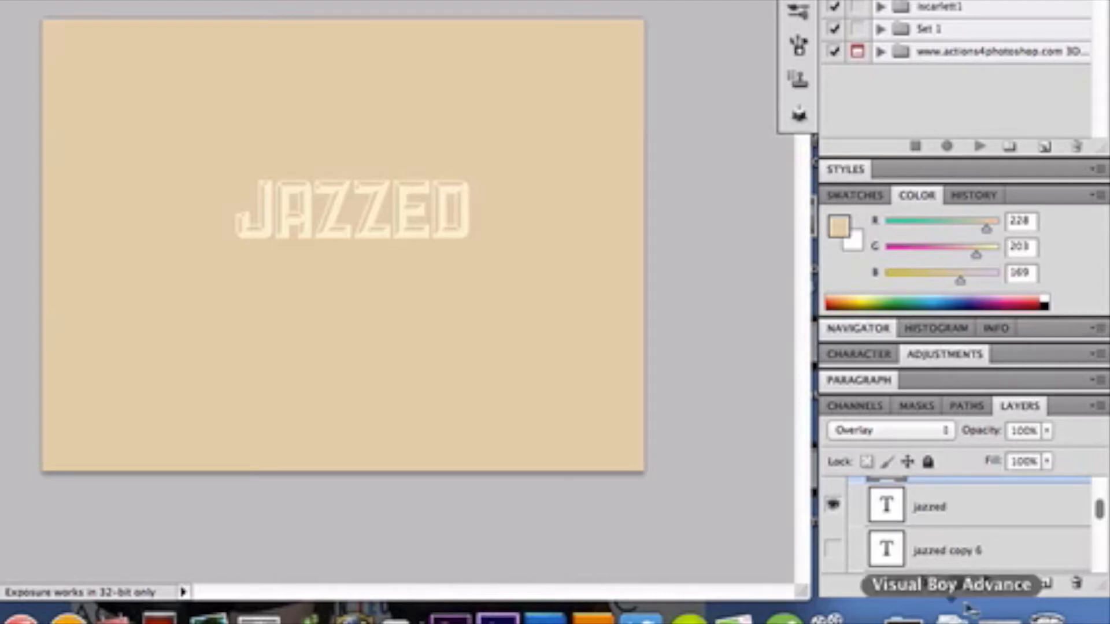
{"action": "left_click", "coordinate": [987, 552]}
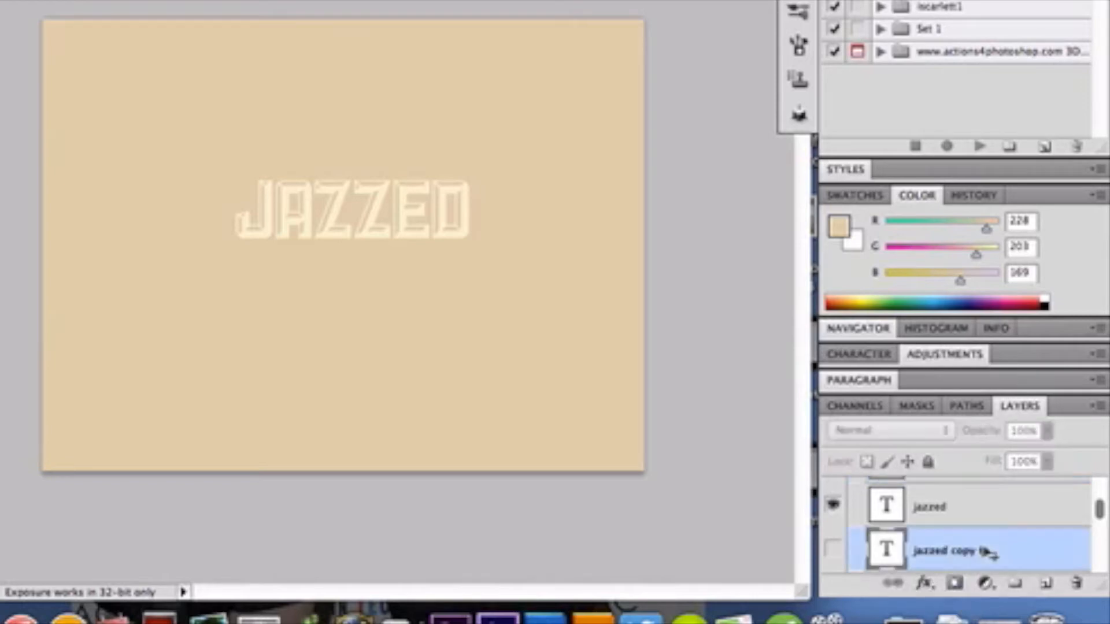
{"action": "left_click", "coordinate": [832, 548]}
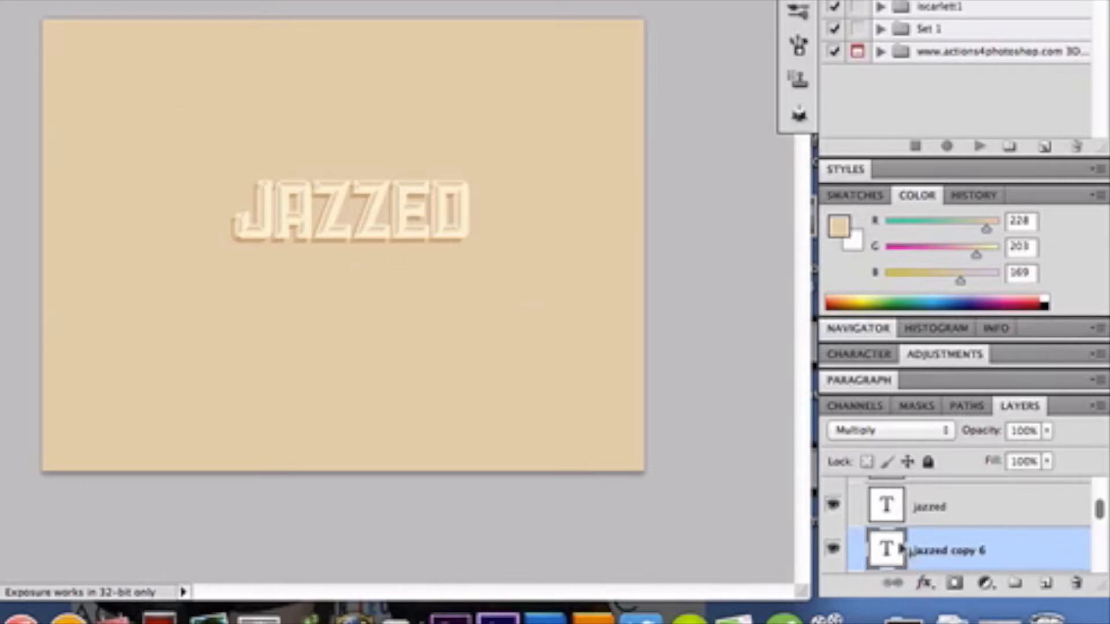
Step: Show the remaining shadow text layers: jazzed copy 5, copy 4, copy 3, copy 2 and jazzed copy
{"action": "scroll", "coordinate": [904, 552], "scroll_direction": "down", "scroll_amount": 2}
{"action": "left_click", "coordinate": [836, 508]}
{"action": "scroll", "coordinate": [838, 510], "scroll_direction": "up", "scroll_amount": 1}
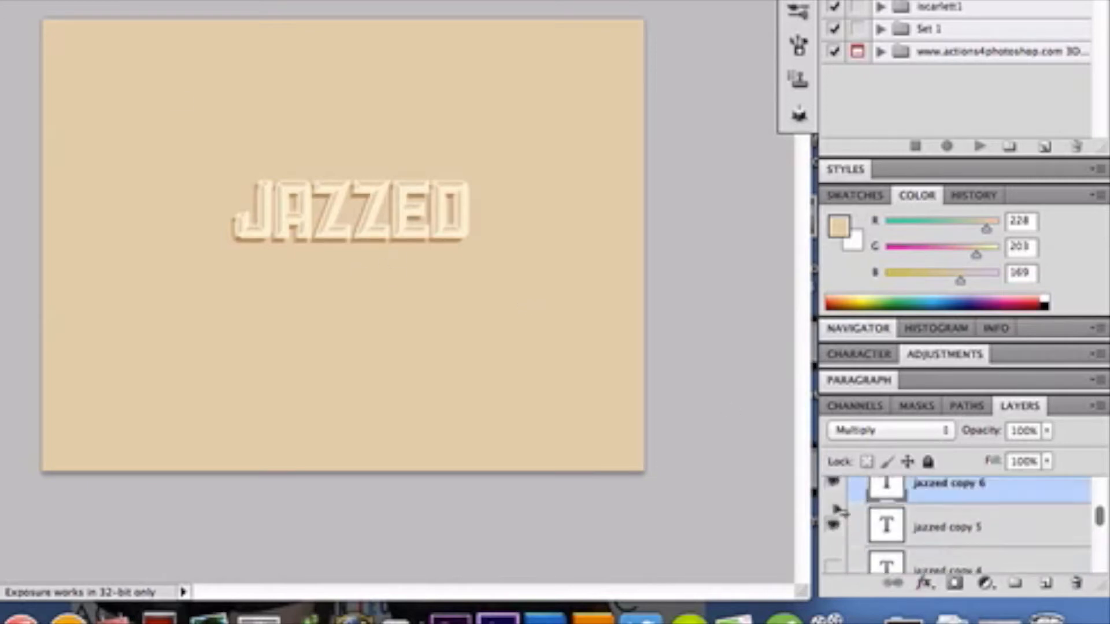
{"action": "scroll", "coordinate": [836, 507], "scroll_direction": "down", "scroll_amount": 1}
{"action": "left_click", "coordinate": [836, 537]}
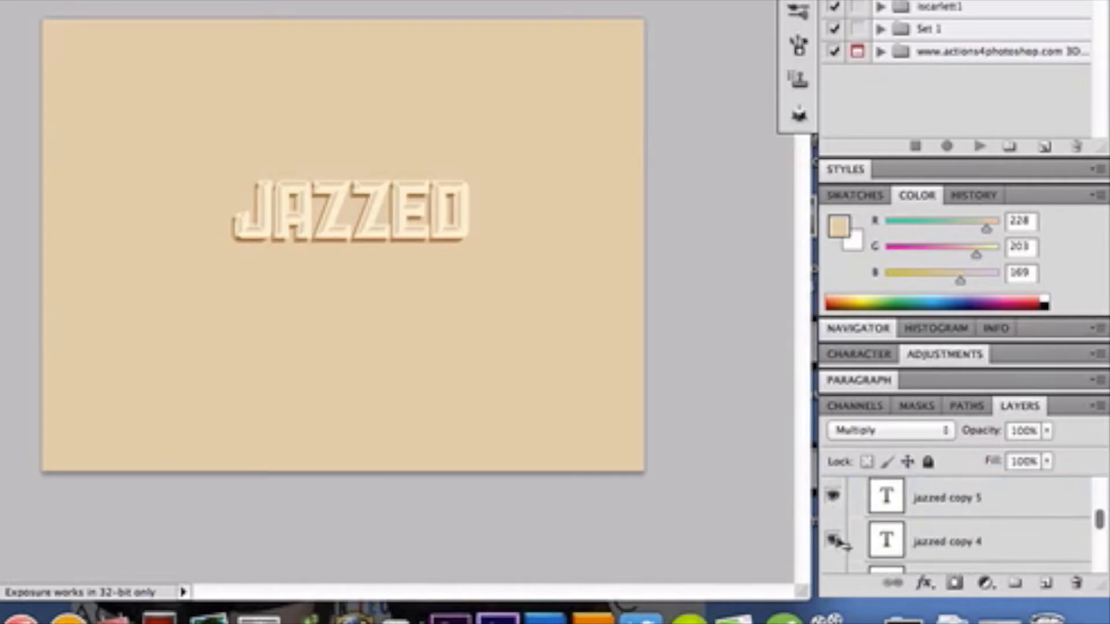
{"action": "scroll", "coordinate": [839, 543], "scroll_direction": "down", "scroll_amount": 1}
{"action": "left_click", "coordinate": [833, 556]}
{"action": "scroll", "coordinate": [837, 549], "scroll_direction": "down", "scroll_amount": 1}
{"action": "left_click", "coordinate": [835, 533]}
{"action": "scroll", "coordinate": [838, 540], "scroll_direction": "down", "scroll_amount": 1}
{"action": "left_click", "coordinate": [834, 550]}
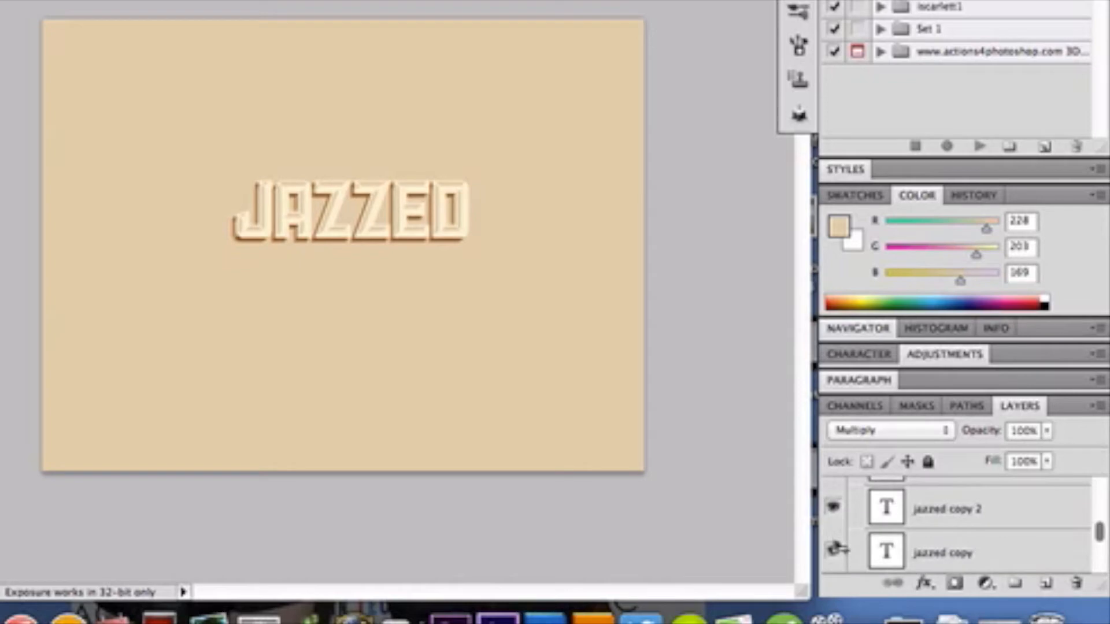
{"action": "scroll", "coordinate": [838, 546], "scroll_direction": "down", "scroll_amount": 1}
{"action": "scroll", "coordinate": [837, 547], "scroll_direction": "up", "scroll_amount": 8}
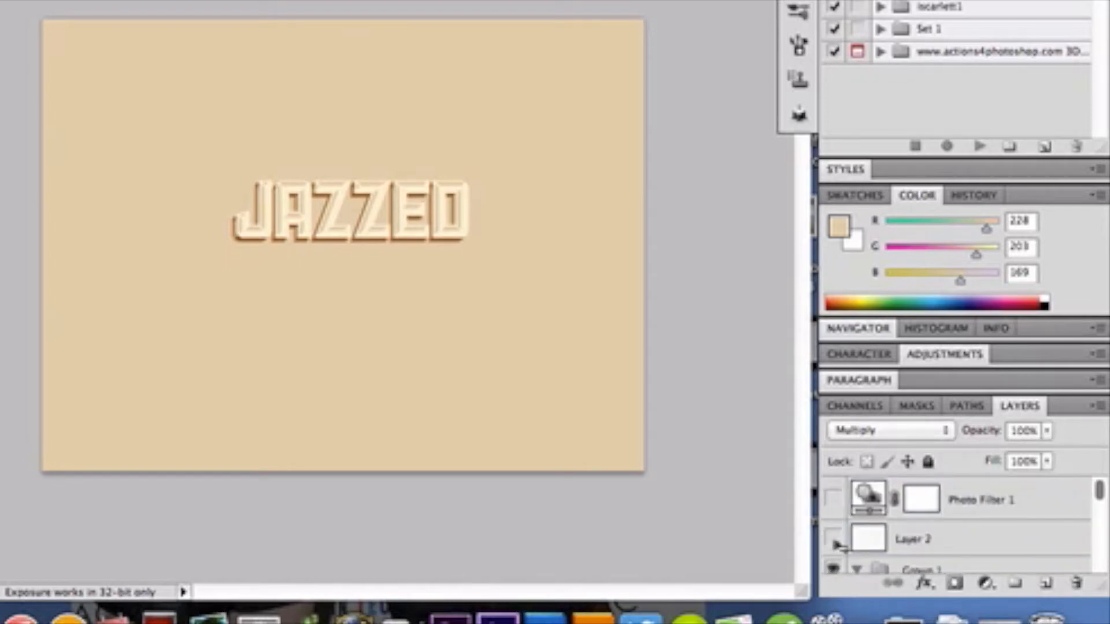
Step: Select the jazzed text layers in Group 1 down to jazzed copy and try to place them in a new group
{"action": "left_click", "coordinate": [850, 327]}
{"action": "left_click", "coordinate": [1077, 333]}
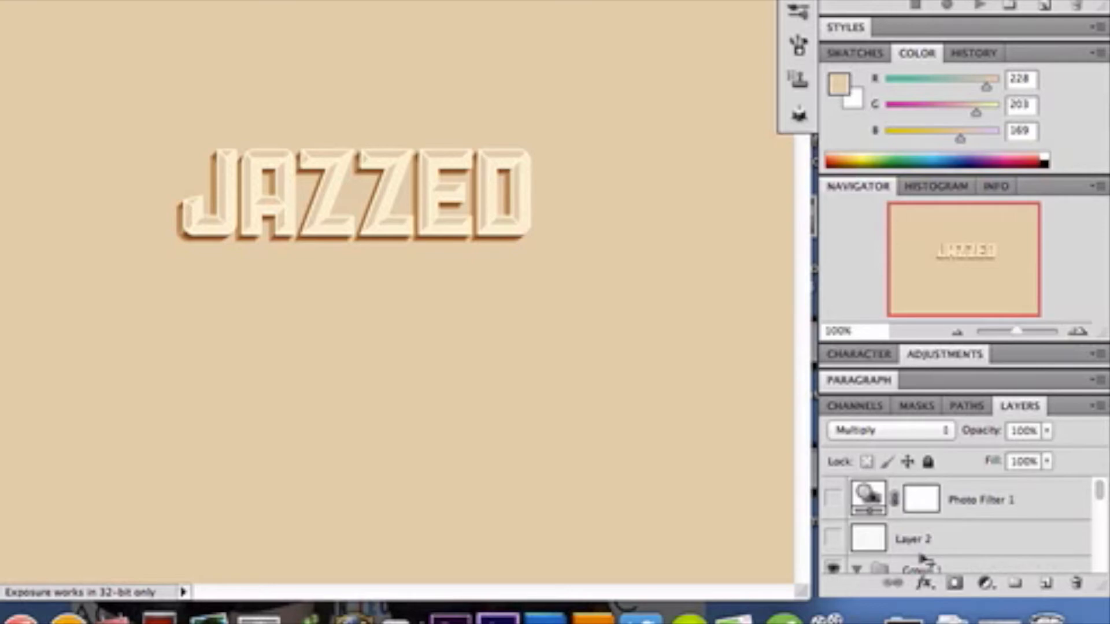
{"action": "scroll", "coordinate": [923, 559], "scroll_direction": "down", "scroll_amount": 1}
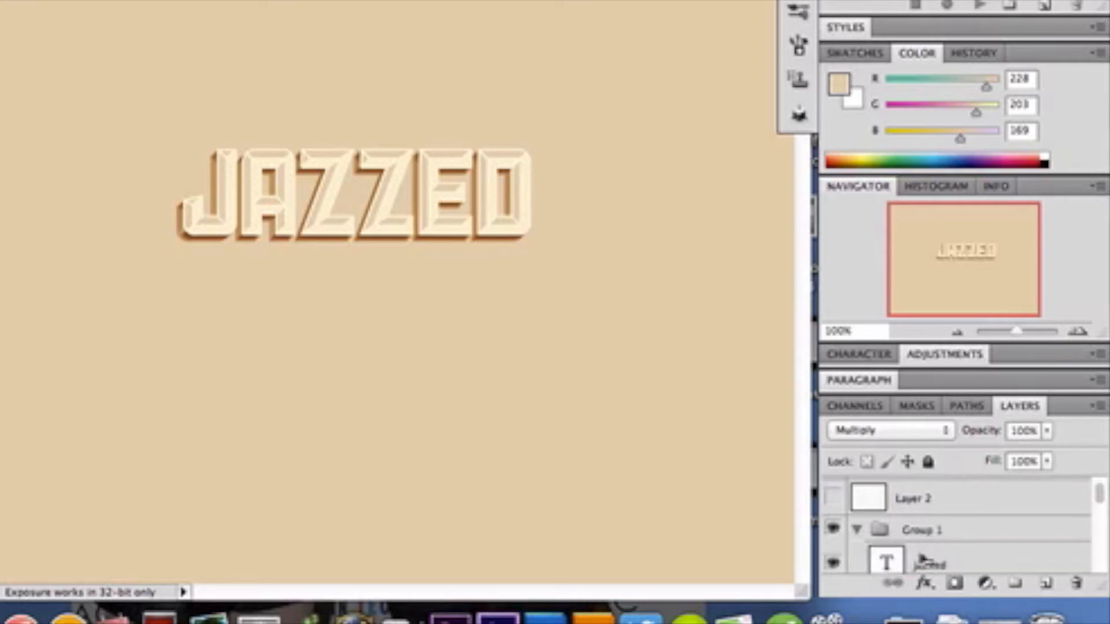
{"action": "scroll", "coordinate": [921, 559], "scroll_direction": "down", "scroll_amount": 1}
{"action": "left_click", "coordinate": [934, 533]}
{"action": "scroll", "coordinate": [939, 536], "scroll_direction": "down", "scroll_amount": 2}
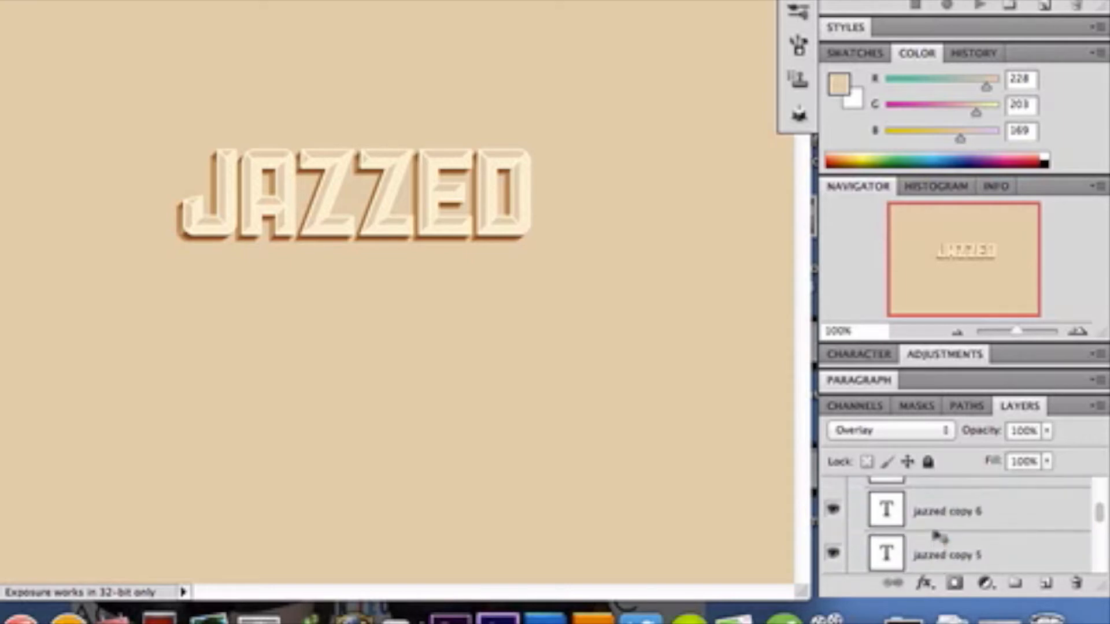
{"action": "scroll", "coordinate": [938, 537], "scroll_direction": "down", "scroll_amount": 4}
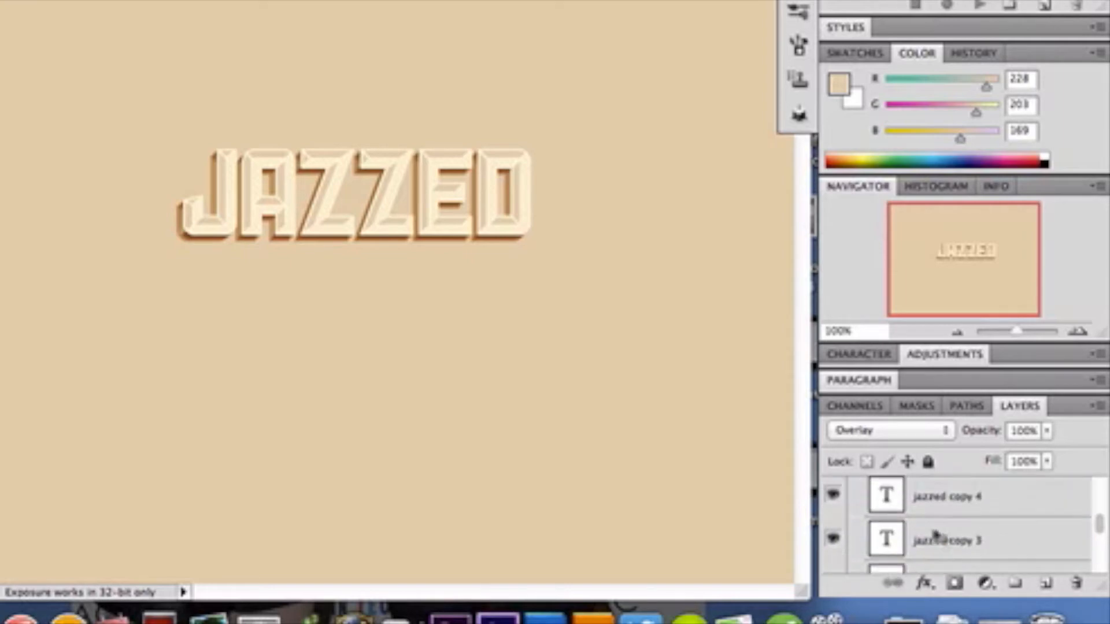
{"action": "scroll", "coordinate": [938, 537], "scroll_direction": "up", "scroll_amount": 1}
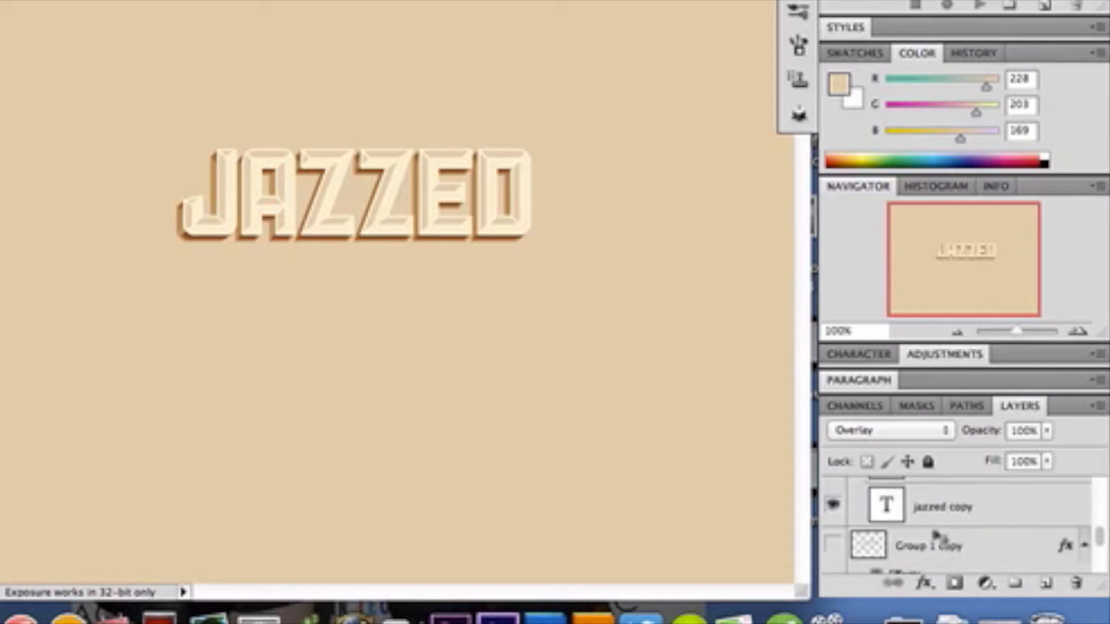
{"action": "left_click", "coordinate": [946, 504]}
{"action": "left_click_drag", "start_coordinate": [998, 506], "coordinate": [1015, 585]}
{"action": "scroll", "coordinate": [1017, 502], "scroll_direction": "down", "scroll_amount": 1}
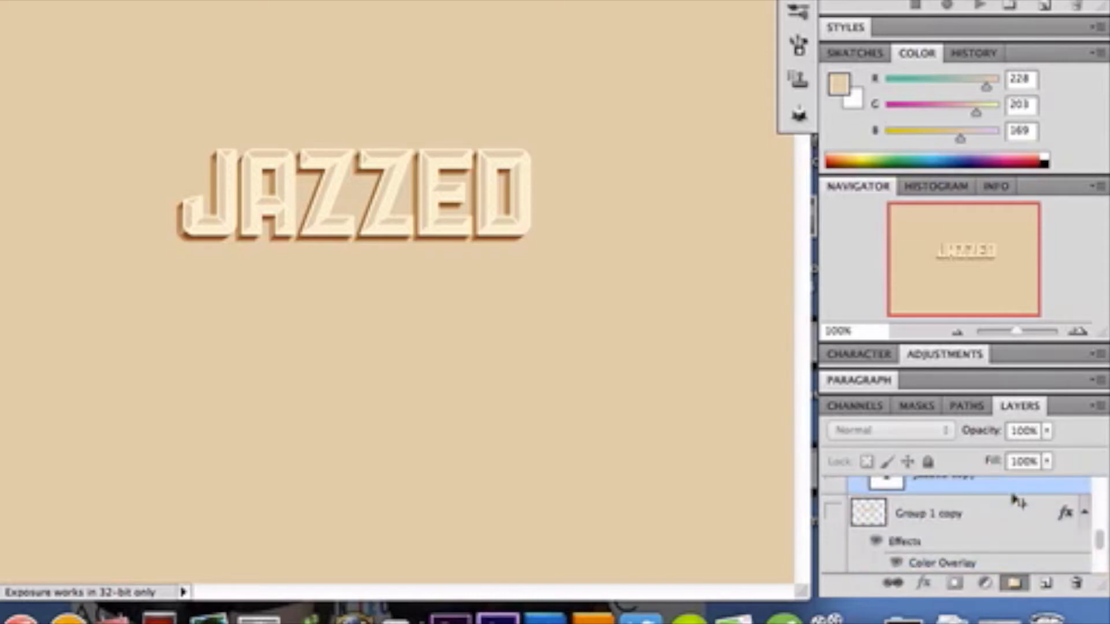
{"action": "scroll", "coordinate": [1017, 502], "scroll_direction": "up", "scroll_amount": 5}
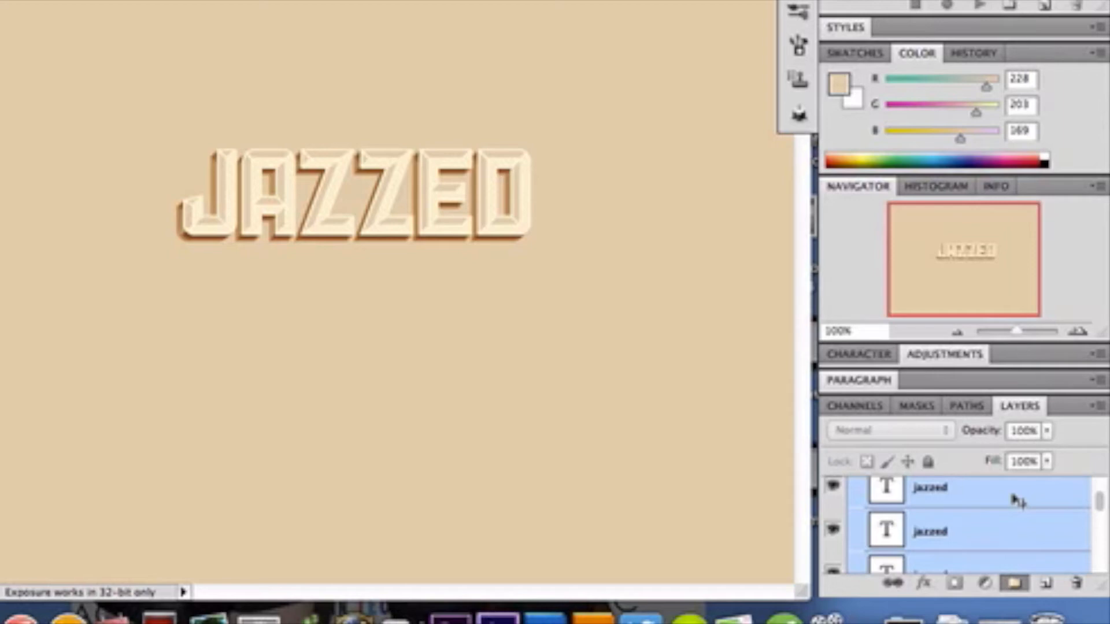
{"action": "scroll", "coordinate": [1017, 502], "scroll_direction": "up", "scroll_amount": 5}
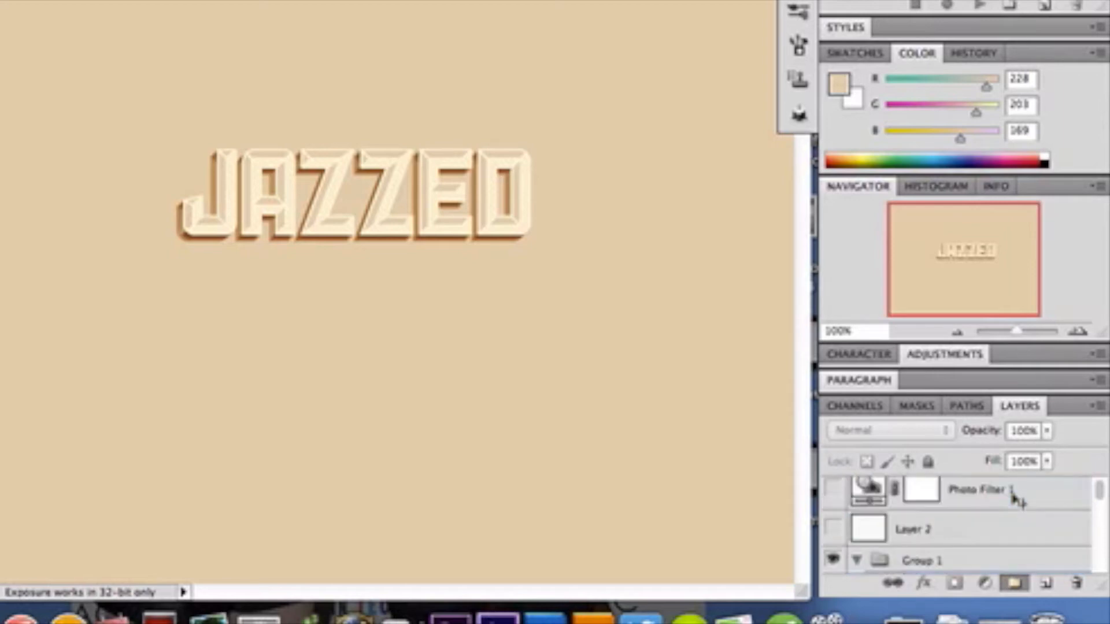
Step: Select Group 1 and look over the commands available for it, including Merge Group
{"action": "scroll", "coordinate": [1017, 502], "scroll_direction": "down", "scroll_amount": 5}
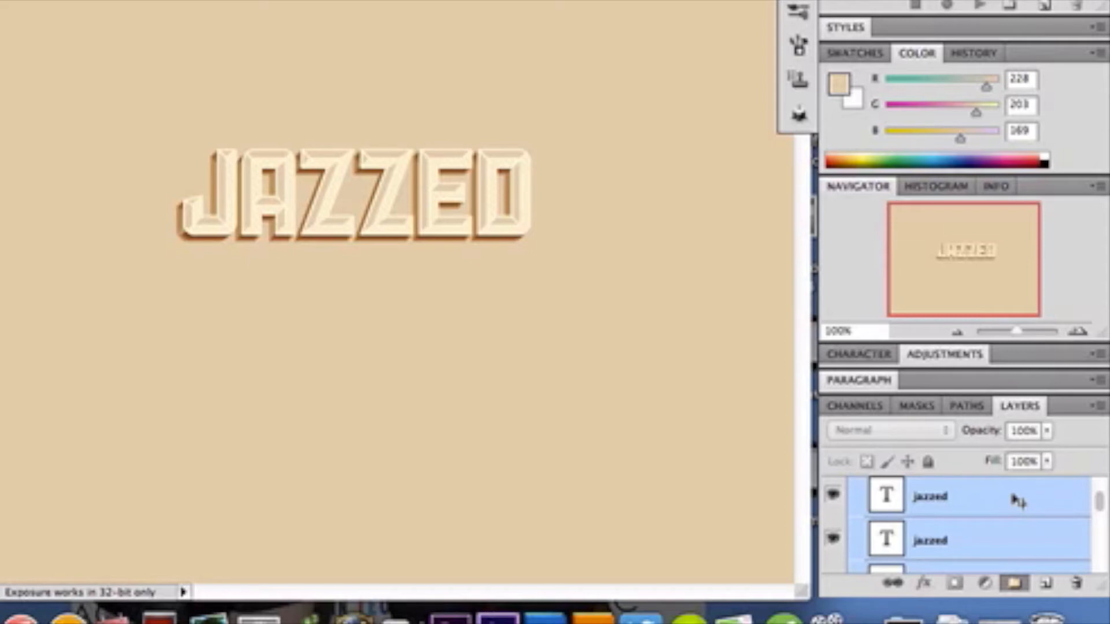
{"action": "left_click", "coordinate": [1018, 502]}
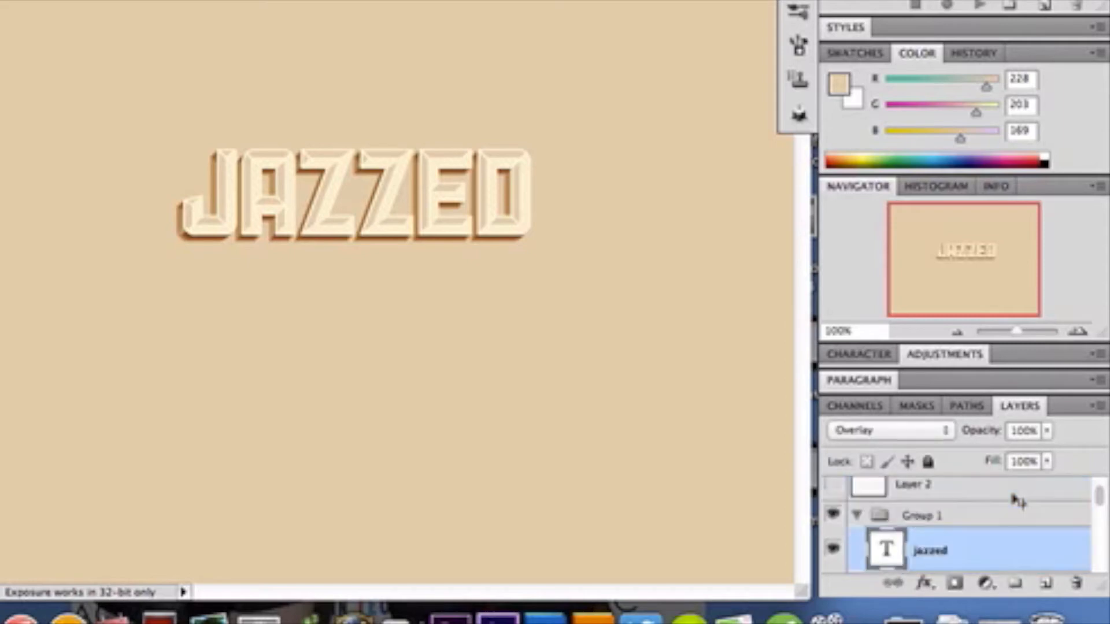
{"action": "right_click", "coordinate": [934, 517]}
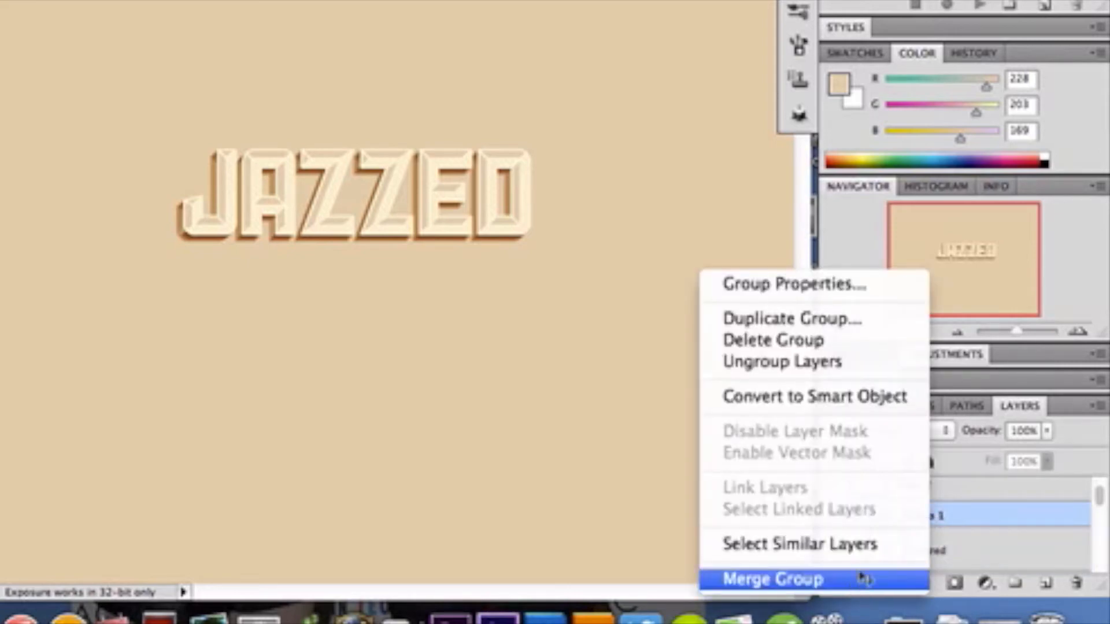
{"action": "left_click", "coordinate": [982, 517]}
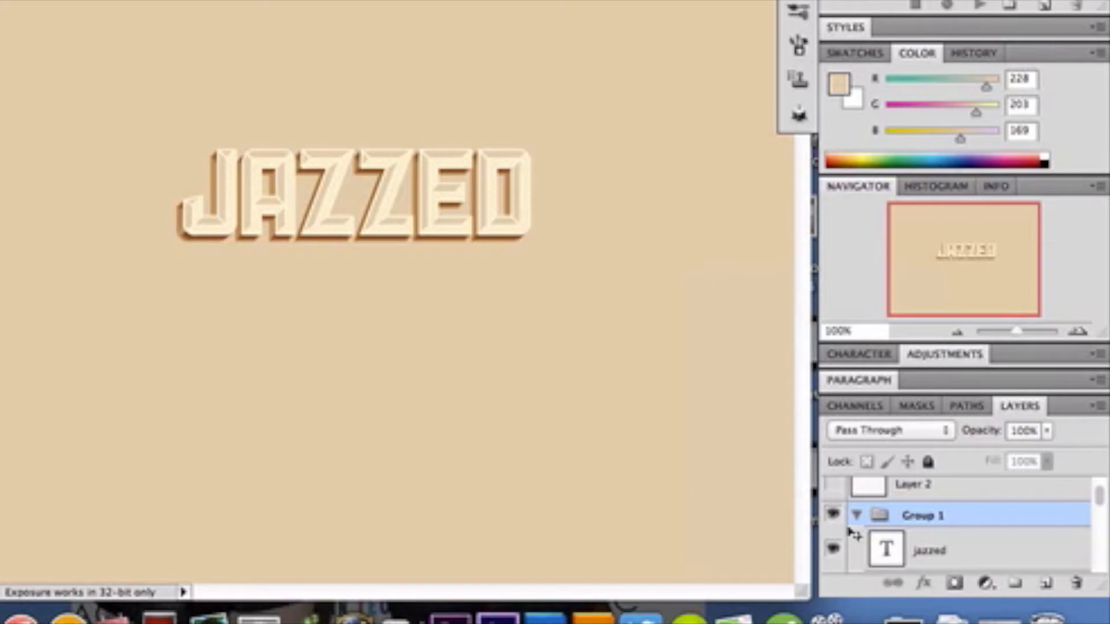
Step: Hide Group 1 and collapse it in the layer list
{"action": "left_click", "coordinate": [834, 516]}
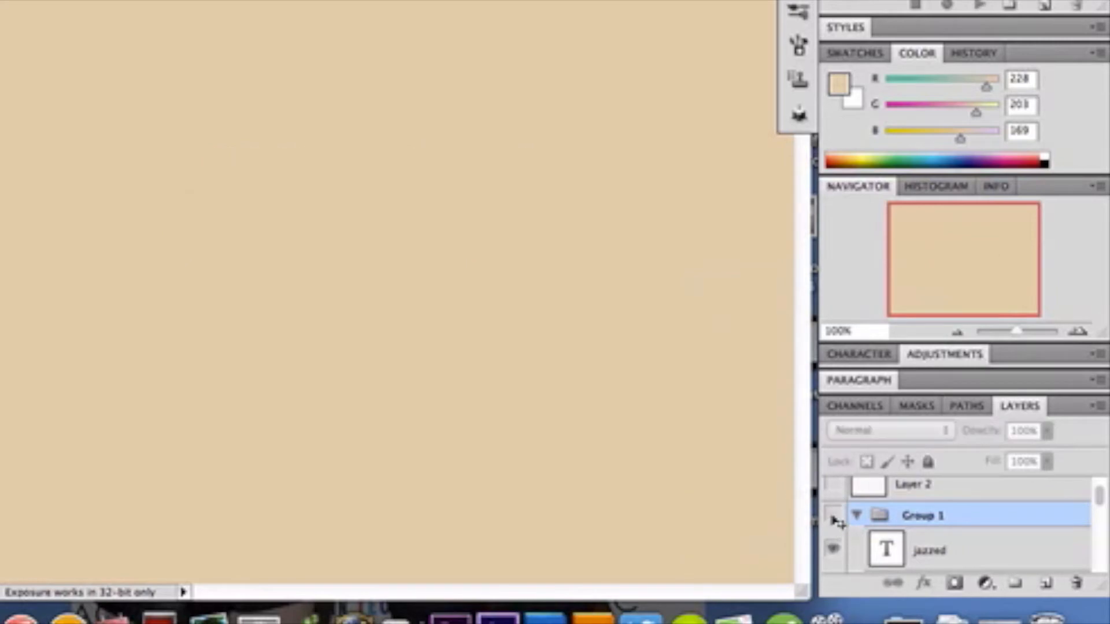
{"action": "scroll", "coordinate": [838, 521], "scroll_direction": "up", "scroll_amount": 2}
{"action": "scroll", "coordinate": [838, 522], "scroll_direction": "down", "scroll_amount": 5}
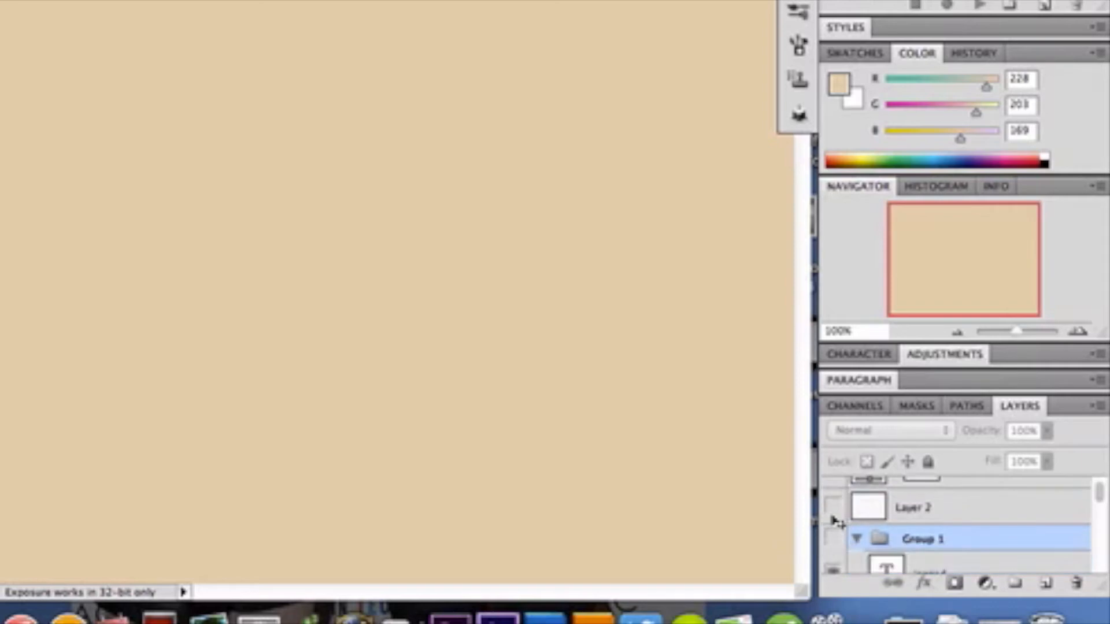
{"action": "scroll", "coordinate": [838, 522], "scroll_direction": "down", "scroll_amount": 2}
{"action": "scroll", "coordinate": [837, 522], "scroll_direction": "up", "scroll_amount": 4}
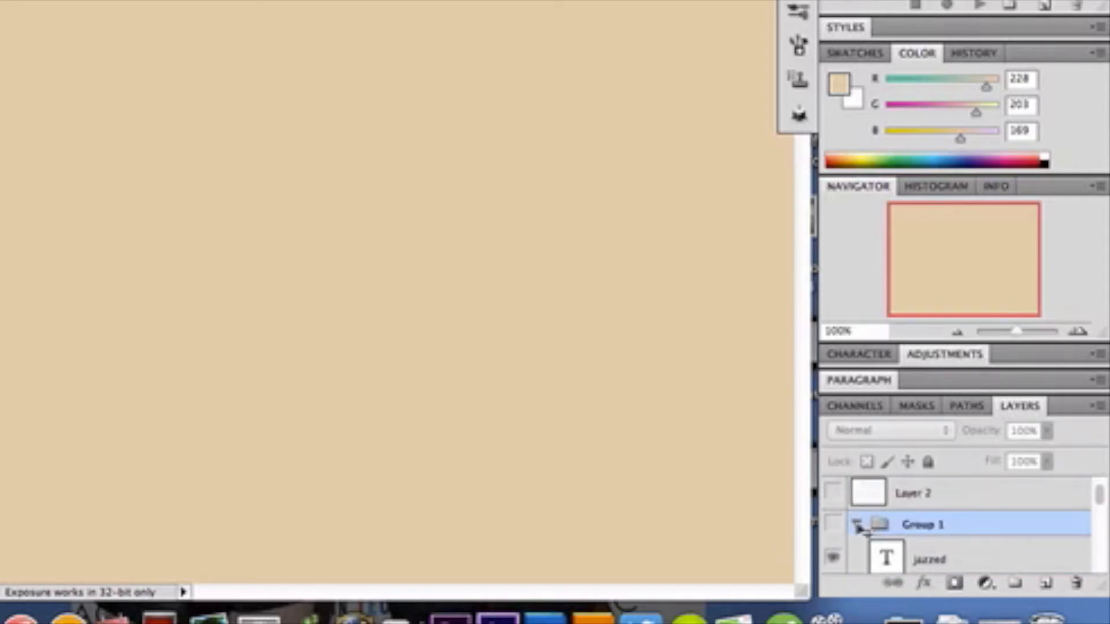
{"action": "left_click", "coordinate": [857, 524]}
Step: Preview Group 1 copy, Layer 1 and Group 1 copy 2 one at a time, hiding each again
{"action": "left_click", "coordinate": [834, 554]}
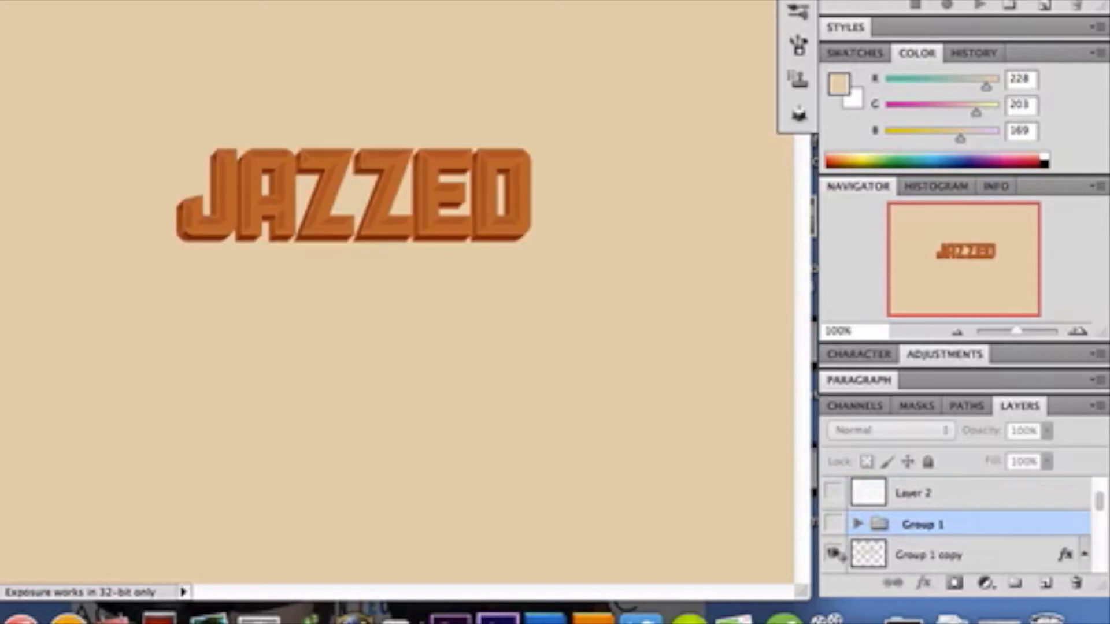
{"action": "left_click", "coordinate": [834, 554]}
{"action": "scroll", "coordinate": [835, 553], "scroll_direction": "down", "scroll_amount": 5}
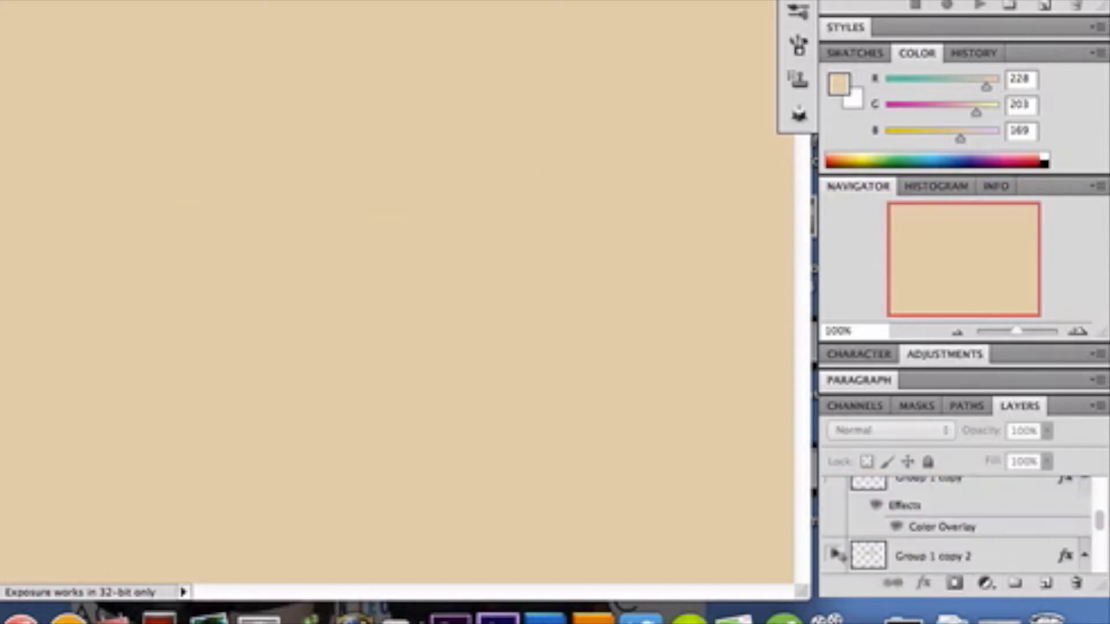
{"action": "scroll", "coordinate": [836, 554], "scroll_direction": "down", "scroll_amount": 3}
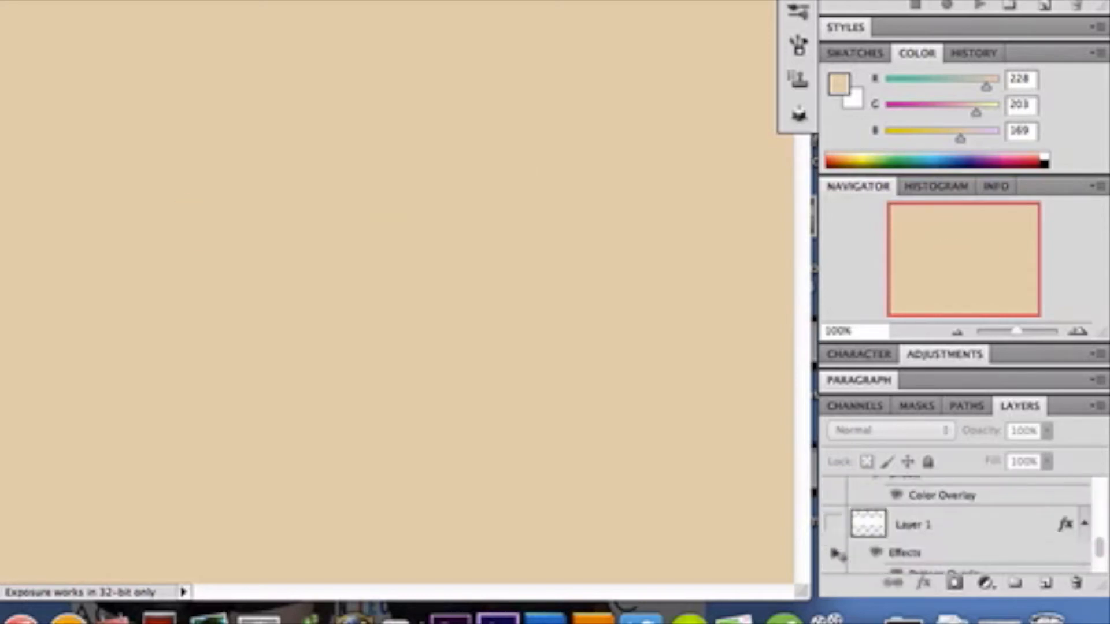
{"action": "left_click", "coordinate": [834, 525]}
{"action": "left_click", "coordinate": [835, 525]}
{"action": "scroll", "coordinate": [836, 528], "scroll_direction": "up", "scroll_amount": 3}
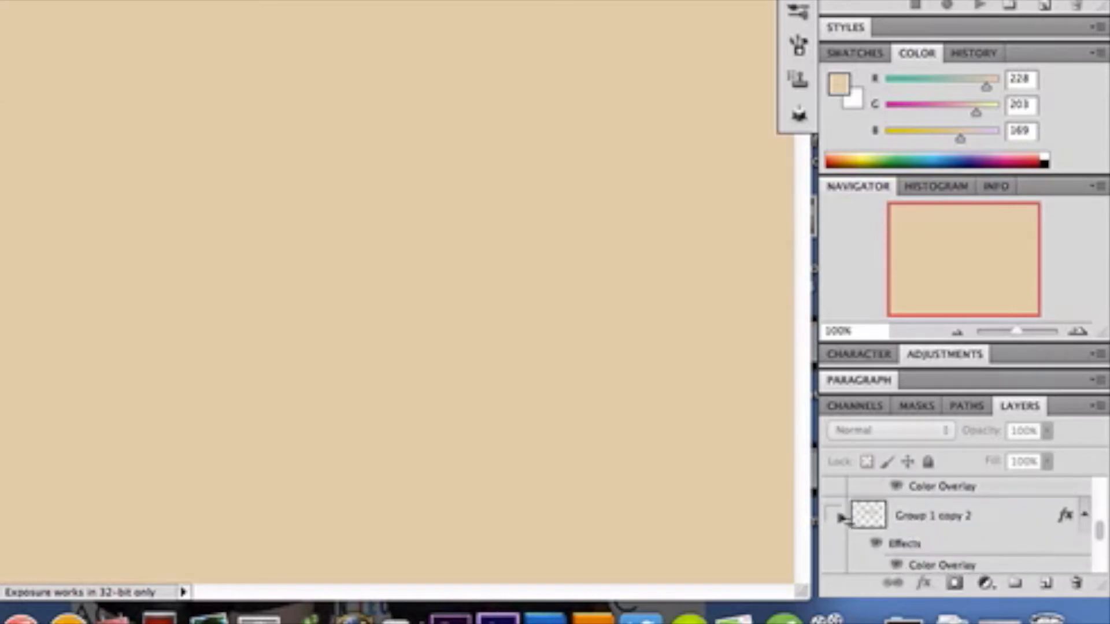
{"action": "left_click", "coordinate": [833, 514]}
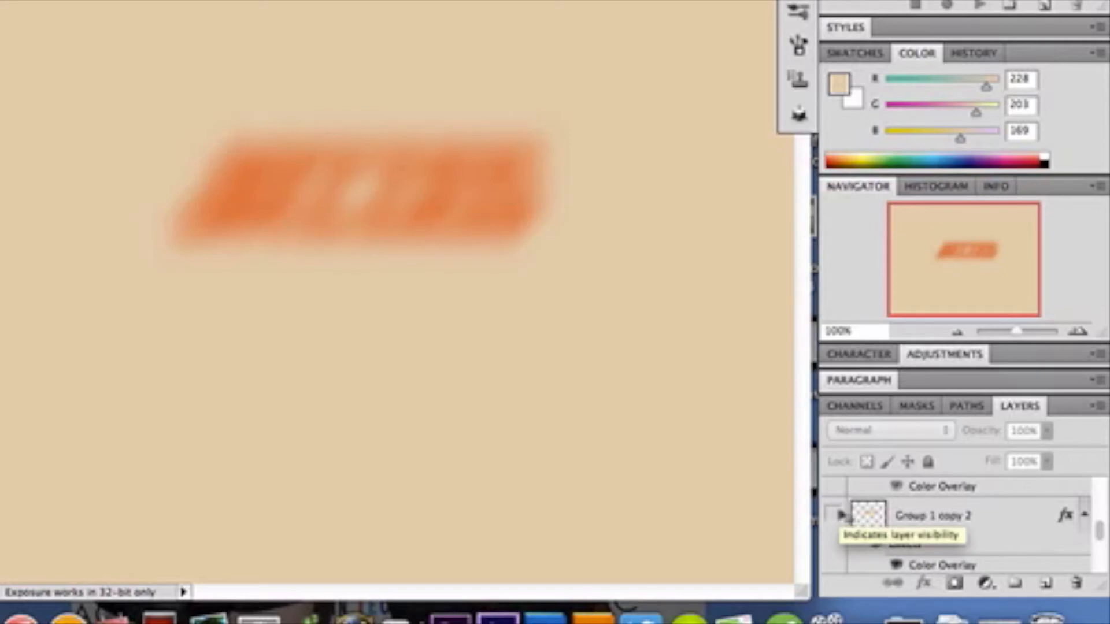
{"action": "left_click", "coordinate": [836, 515]}
{"action": "scroll", "coordinate": [841, 516], "scroll_direction": "up", "scroll_amount": 3}
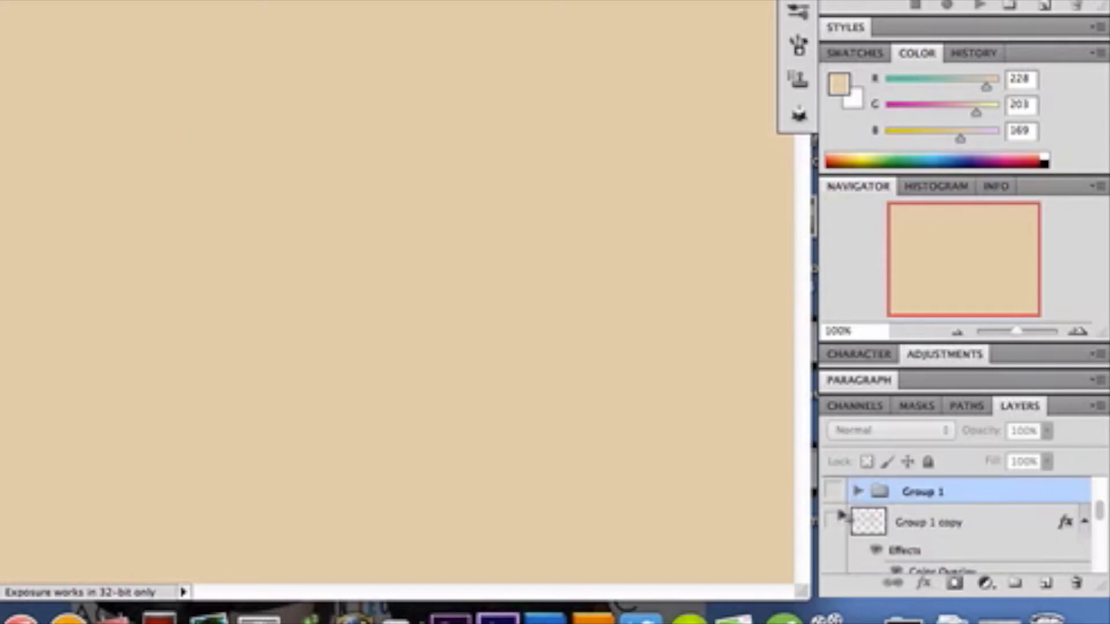
Step: Show Group 1 copy and inspect the blend mode and hex colour of its Color Overlay effect
{"action": "left_click", "coordinate": [834, 522]}
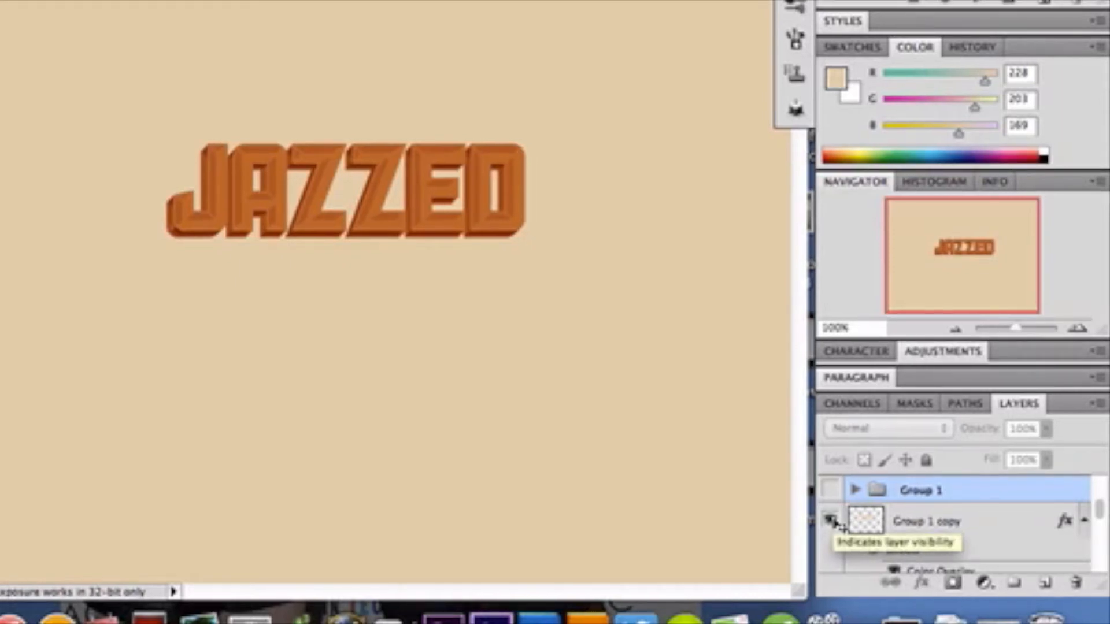
{"action": "double_click", "coordinate": [954, 522]}
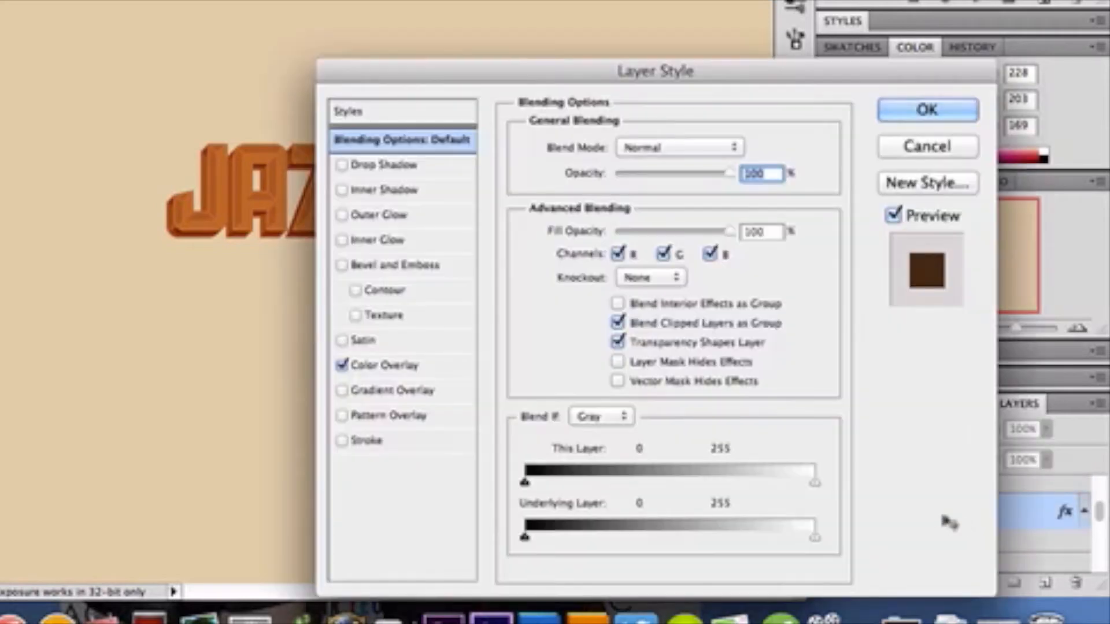
{"action": "left_click", "coordinate": [385, 366]}
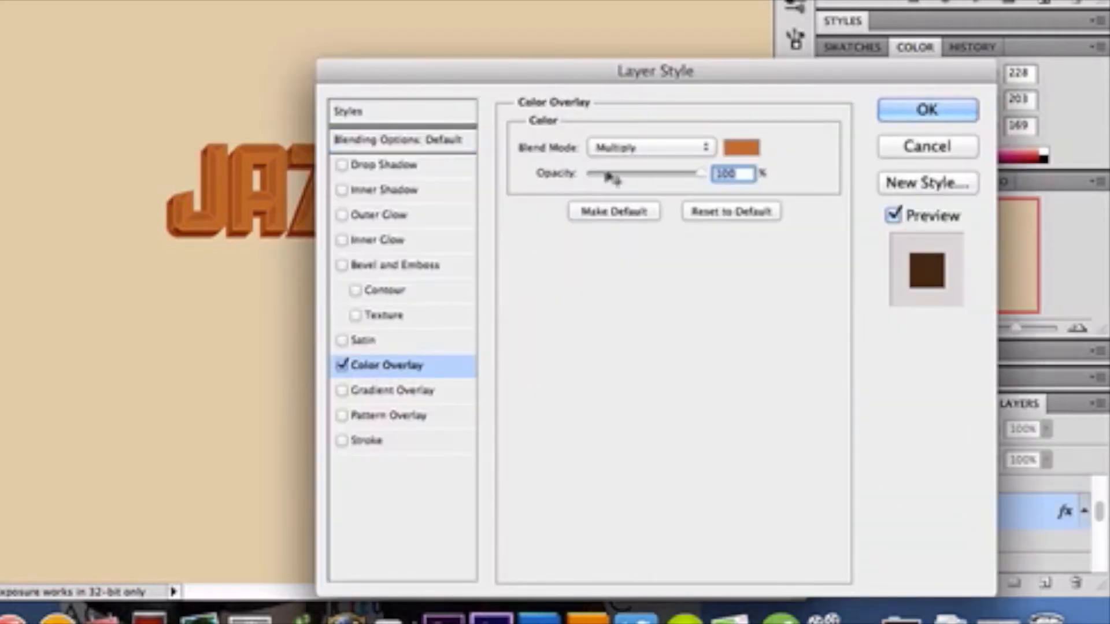
{"action": "left_click", "coordinate": [740, 149]}
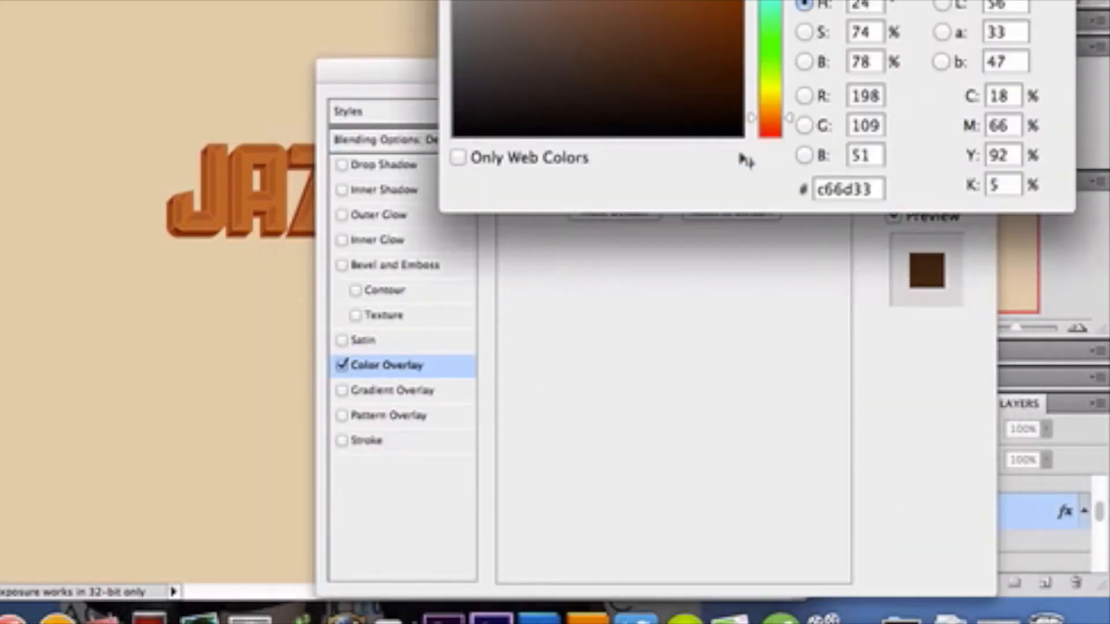
{"action": "left_click", "coordinate": [879, 195]}
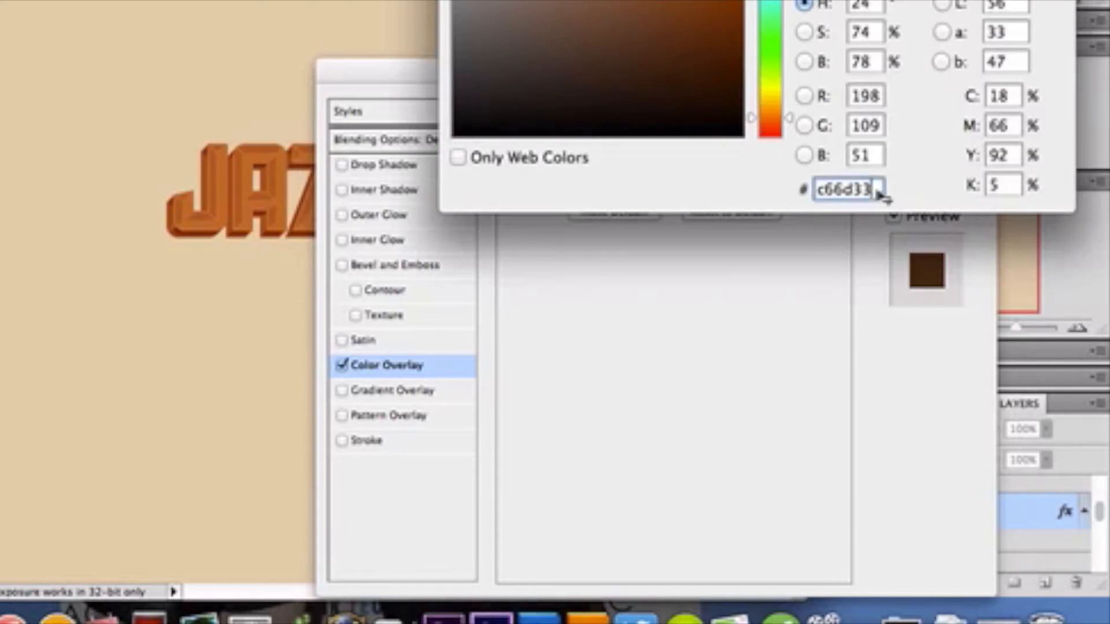
{"action": "key", "text": "Return"}
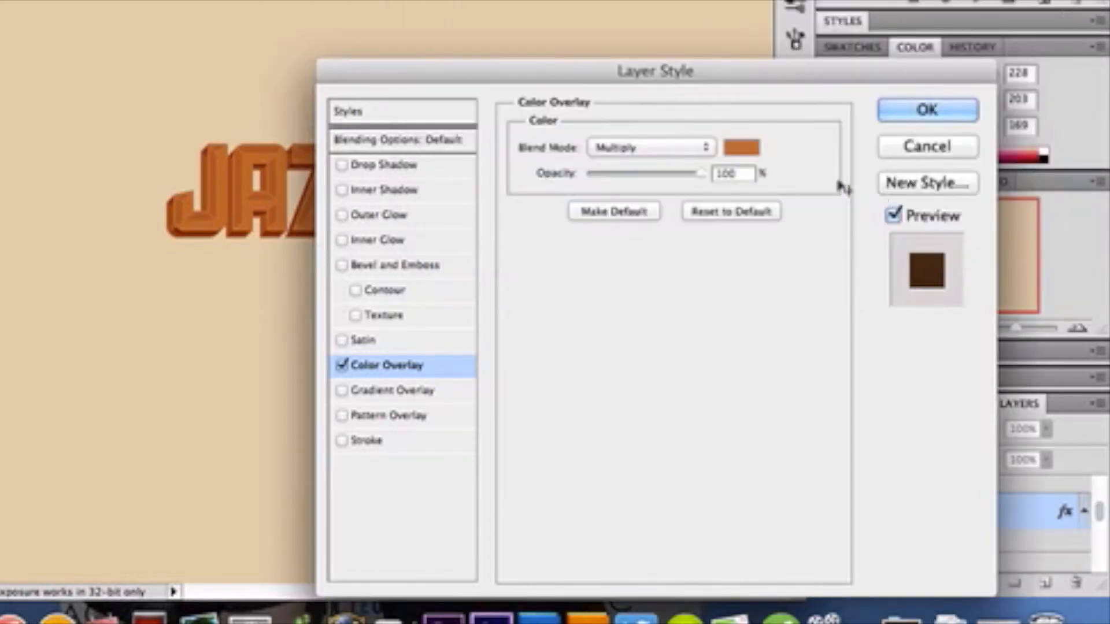
{"action": "left_click", "coordinate": [930, 110]}
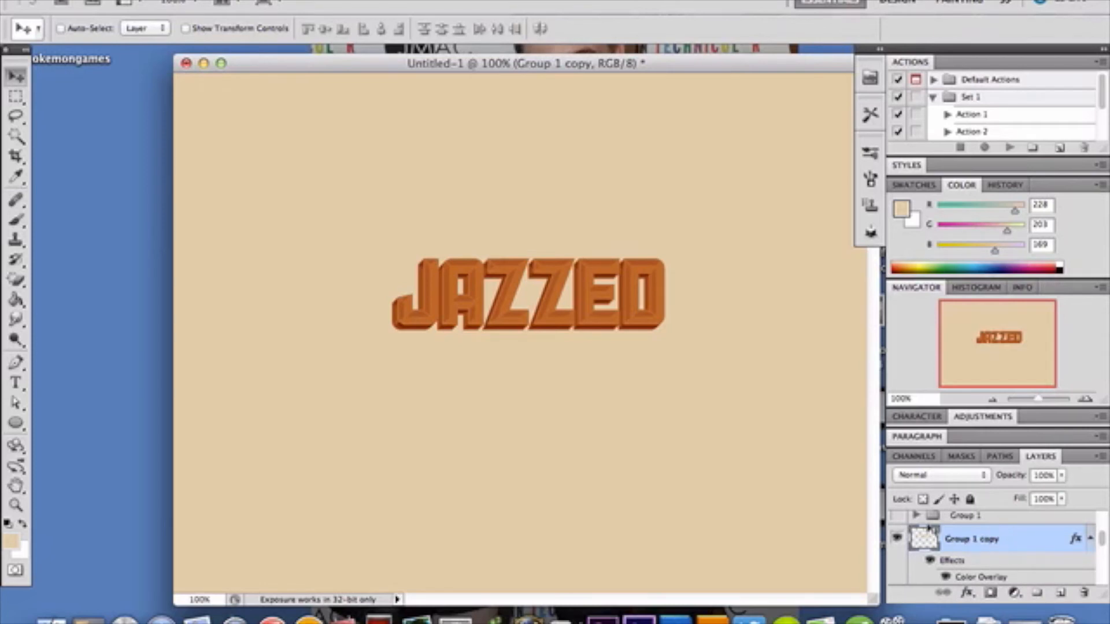
Step: Select the hidden Group 1 and make it visible above Group 1 copy
{"action": "scroll", "coordinate": [929, 527], "scroll_direction": "down", "scroll_amount": 2}
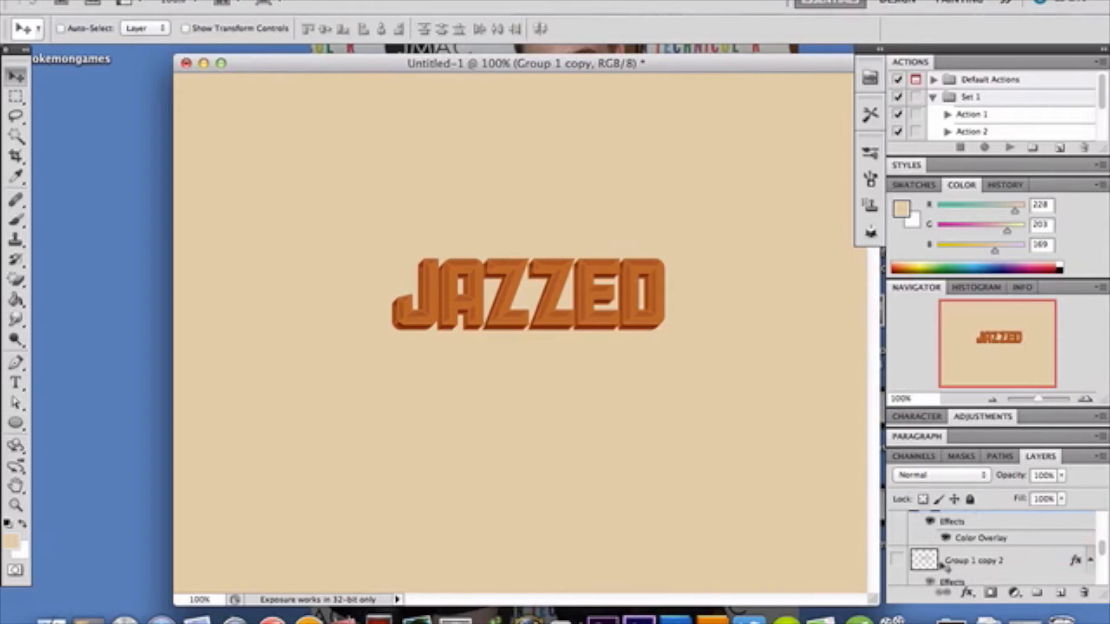
{"action": "scroll", "coordinate": [942, 565], "scroll_direction": "up", "scroll_amount": 3}
{"action": "scroll", "coordinate": [942, 567], "scroll_direction": "down", "scroll_amount": 2}
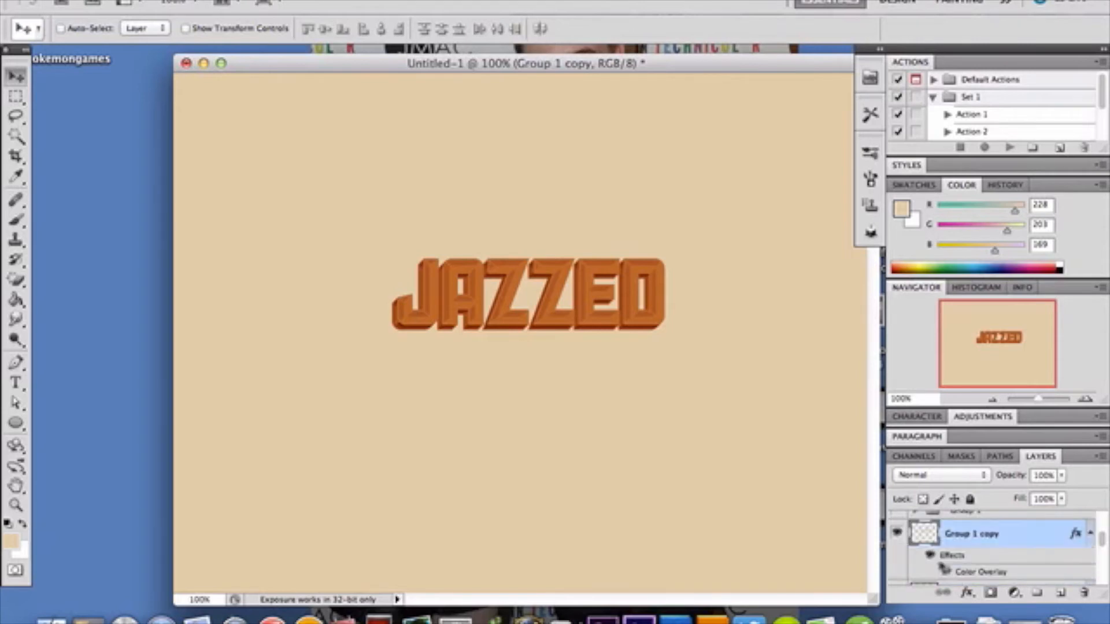
{"action": "scroll", "coordinate": [944, 569], "scroll_direction": "down", "scroll_amount": 1}
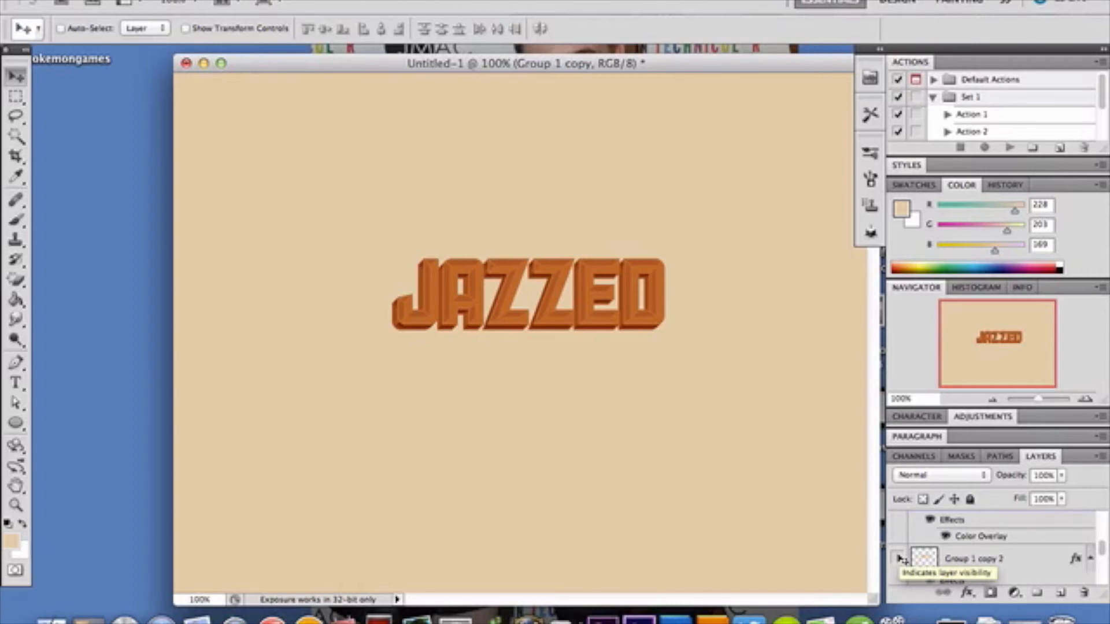
{"action": "scroll", "coordinate": [900, 558], "scroll_direction": "up", "scroll_amount": 4}
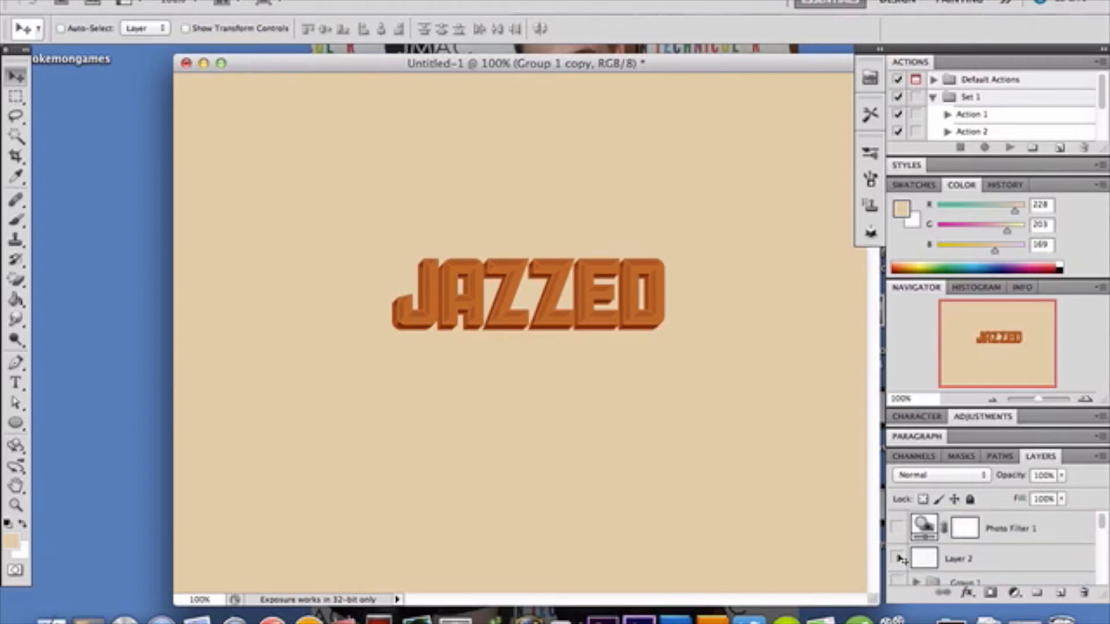
{"action": "scroll", "coordinate": [900, 558], "scroll_direction": "down", "scroll_amount": 2}
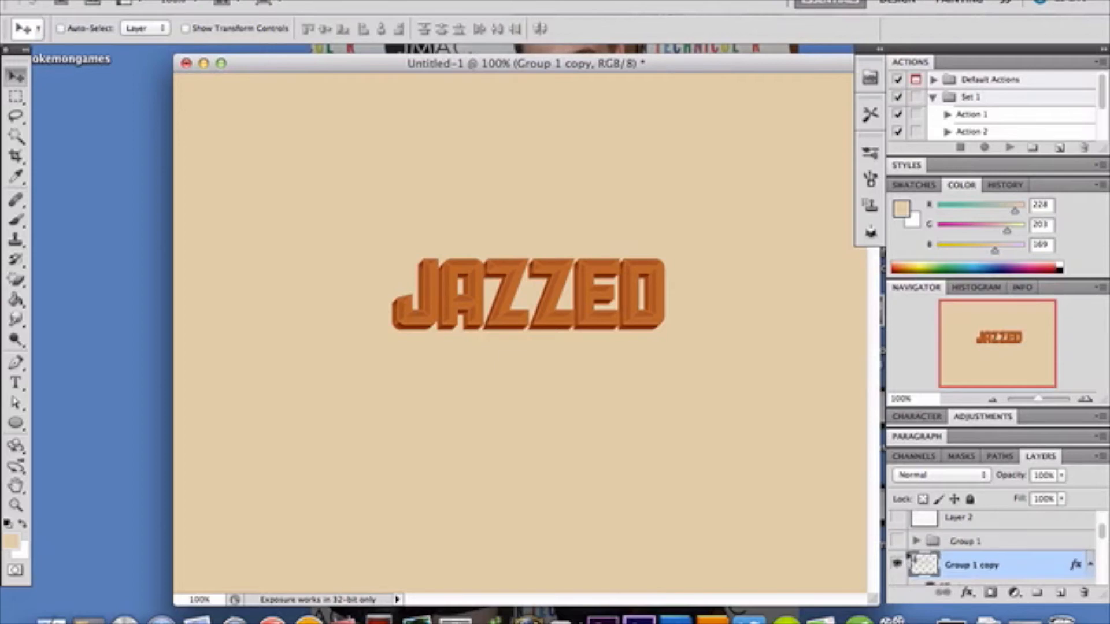
{"action": "left_click", "coordinate": [964, 542]}
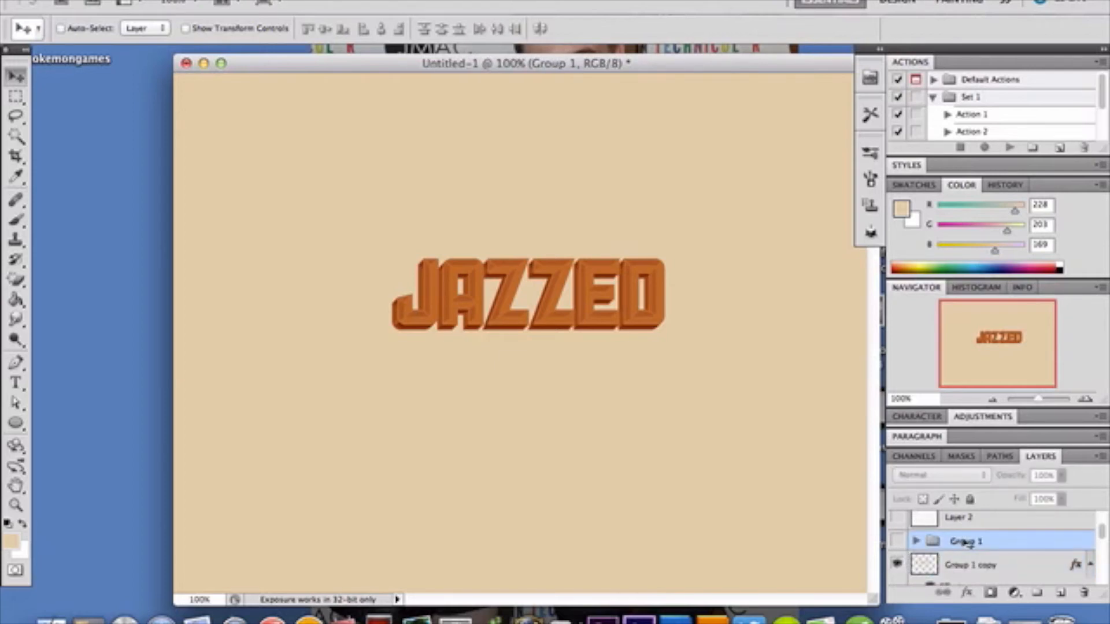
{"action": "left_click", "coordinate": [897, 541]}
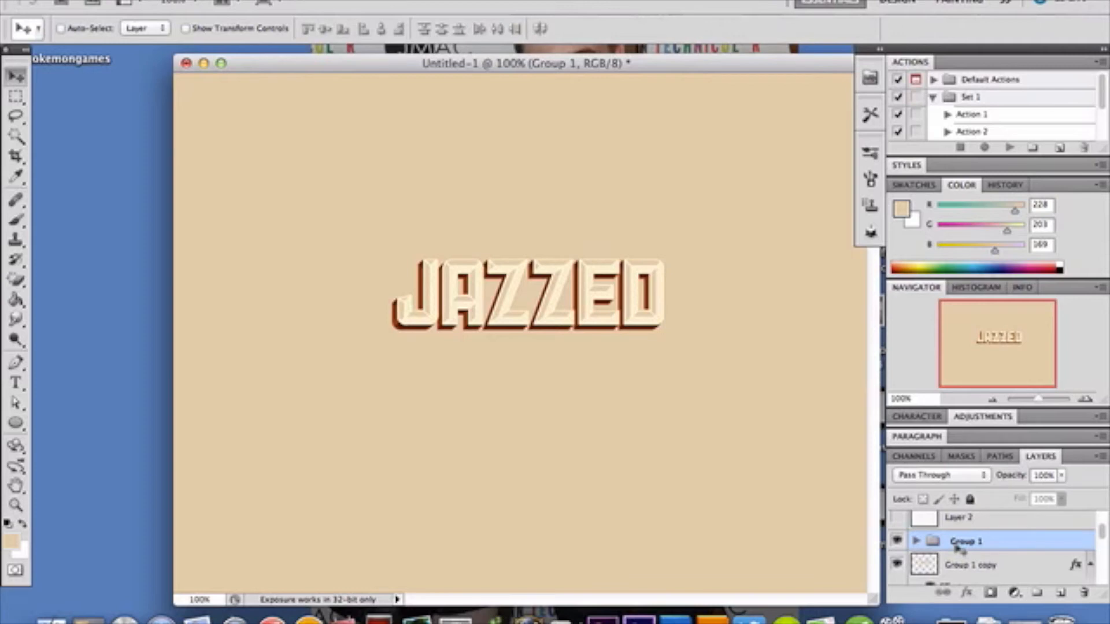
Step: Duplicate Group 1 as Group 1 copy 3 within the Untitled-1 document
{"action": "right_click", "coordinate": [993, 542]}
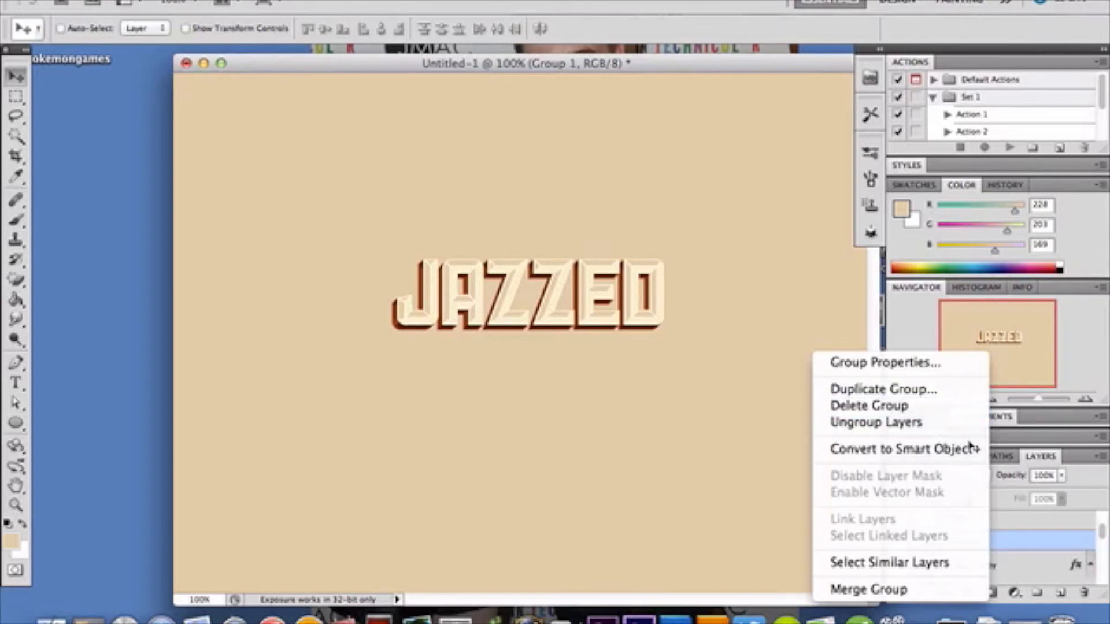
{"action": "left_click", "coordinate": [1042, 548]}
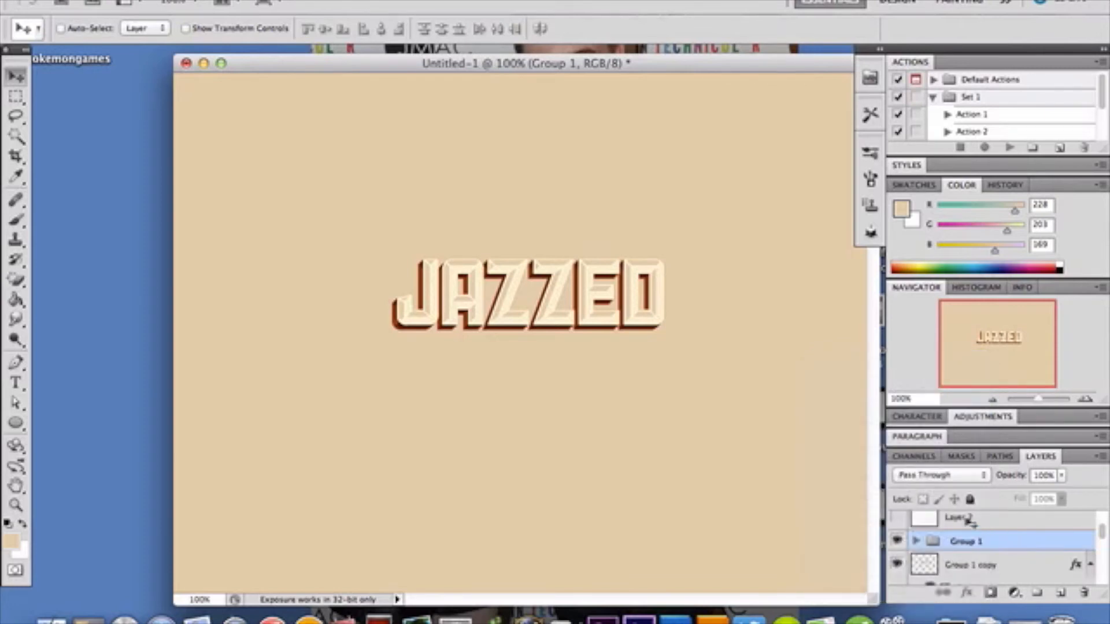
{"action": "right_click", "coordinate": [1002, 546]}
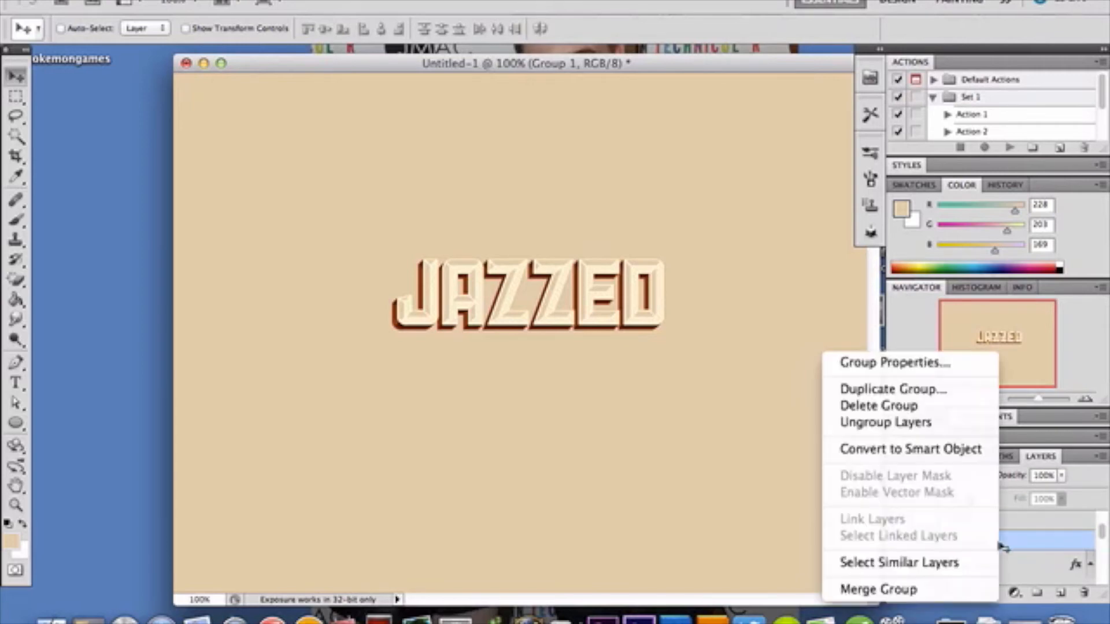
{"action": "left_click", "coordinate": [945, 394]}
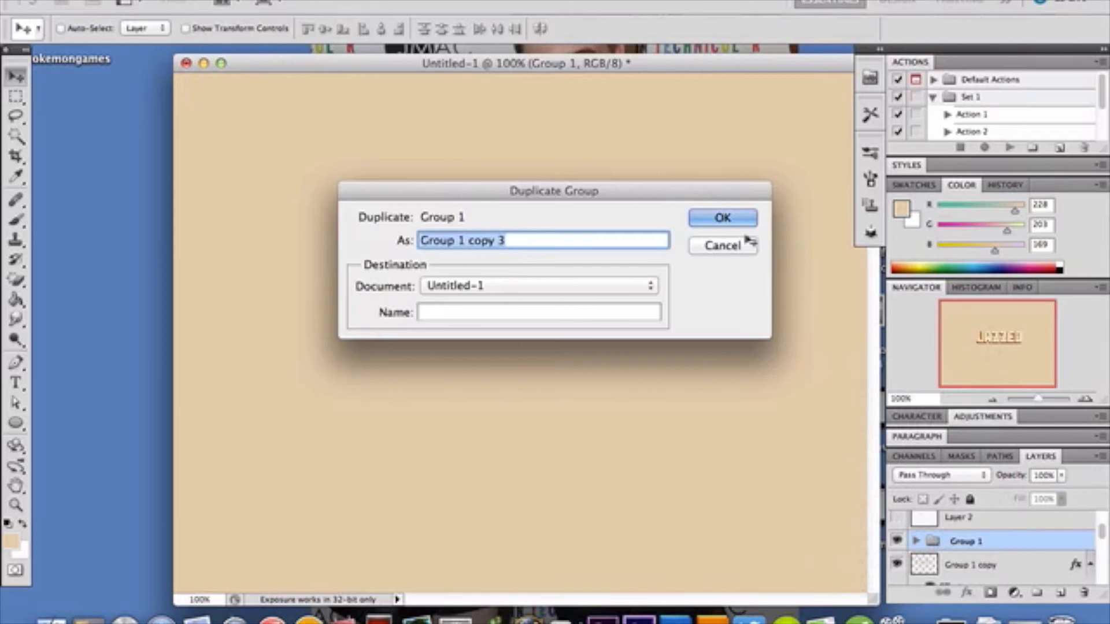
{"action": "left_click", "coordinate": [746, 220]}
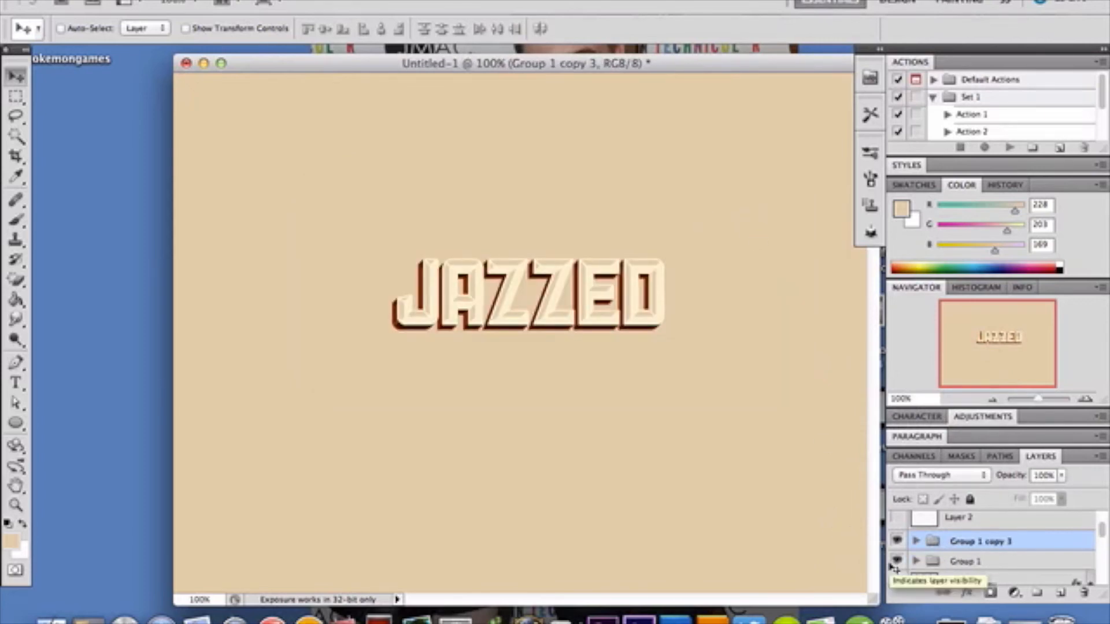
Step: Expand the duplicated group and select its jazzed copy 6 text layer
{"action": "left_click", "coordinate": [919, 542]}
{"action": "scroll", "coordinate": [973, 558], "scroll_direction": "down", "scroll_amount": 2}
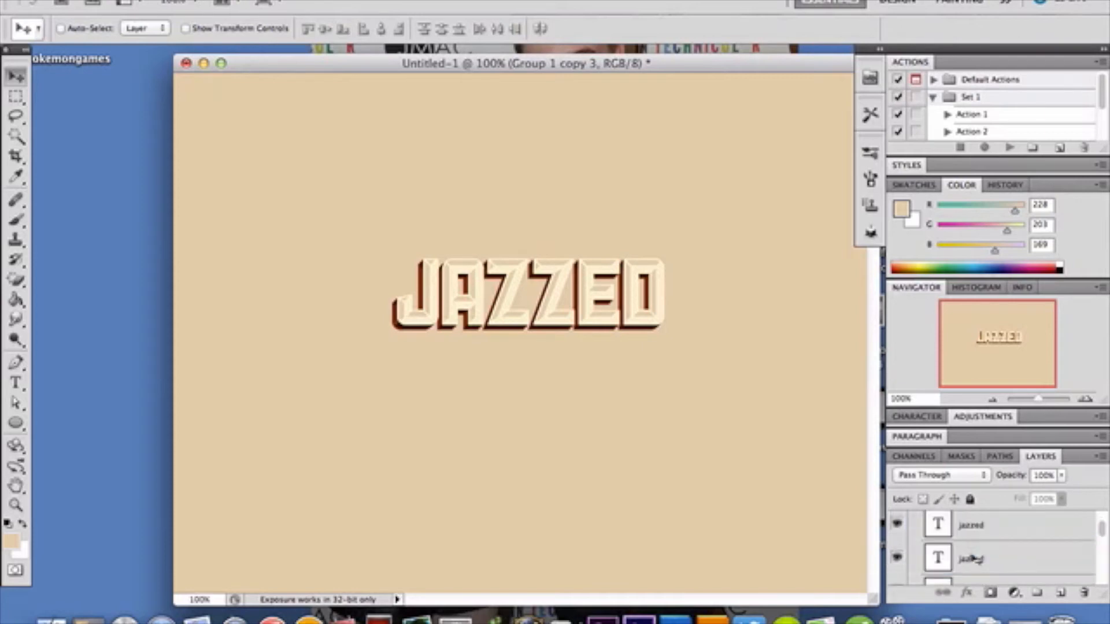
{"action": "scroll", "coordinate": [973, 558], "scroll_direction": "down", "scroll_amount": 3}
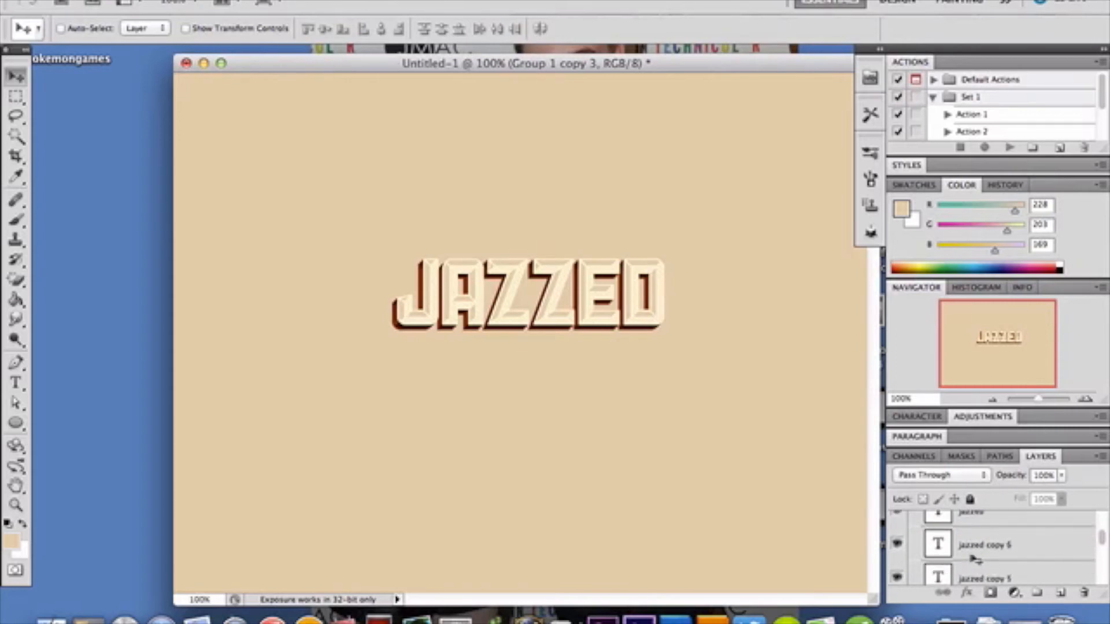
{"action": "left_click", "coordinate": [981, 554]}
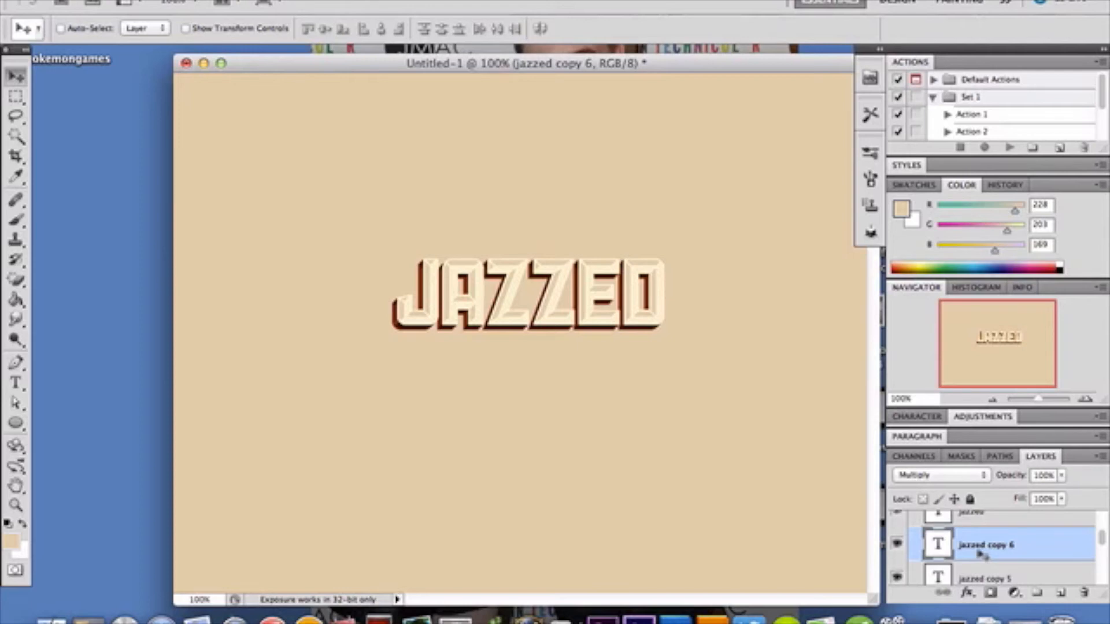
Step: Delete the jazzed copy text layers from Group 1 copy 3, and duplicate the group's lower jazzed layer in Overlay mode
{"action": "key", "text": "BackSpace"}
{"action": "key", "text": "BackSpace"}
{"action": "key", "text": "BackSpace"}
{"action": "key", "text": "BackSpace"}
{"action": "key", "text": "BackSpace"}
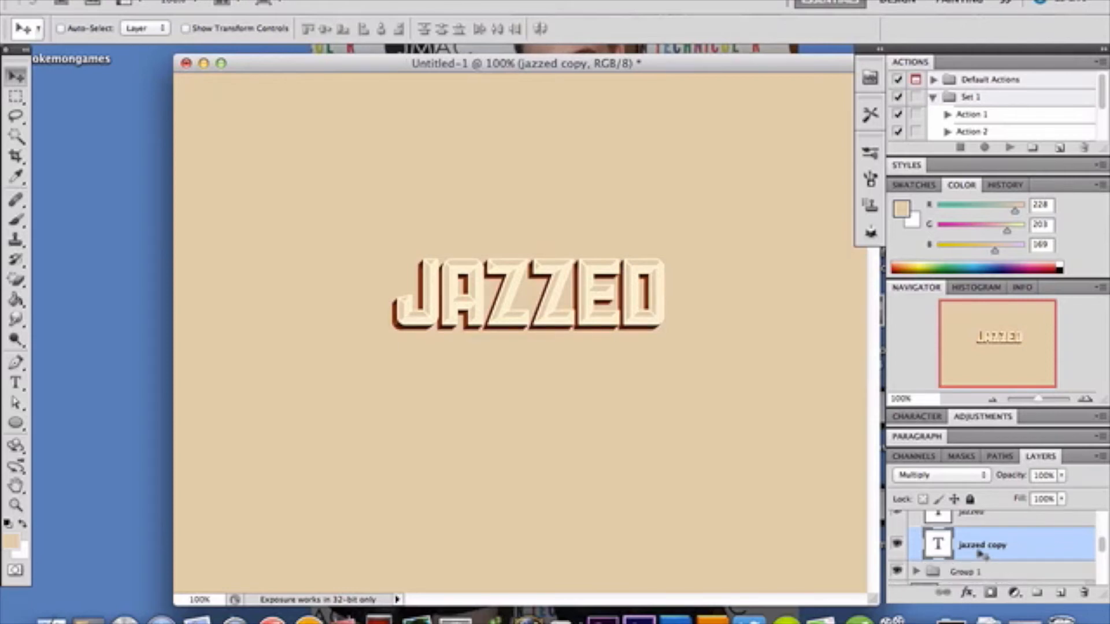
{"action": "key", "text": "BackSpace"}
{"action": "scroll", "coordinate": [978, 553], "scroll_direction": "up", "scroll_amount": 3}
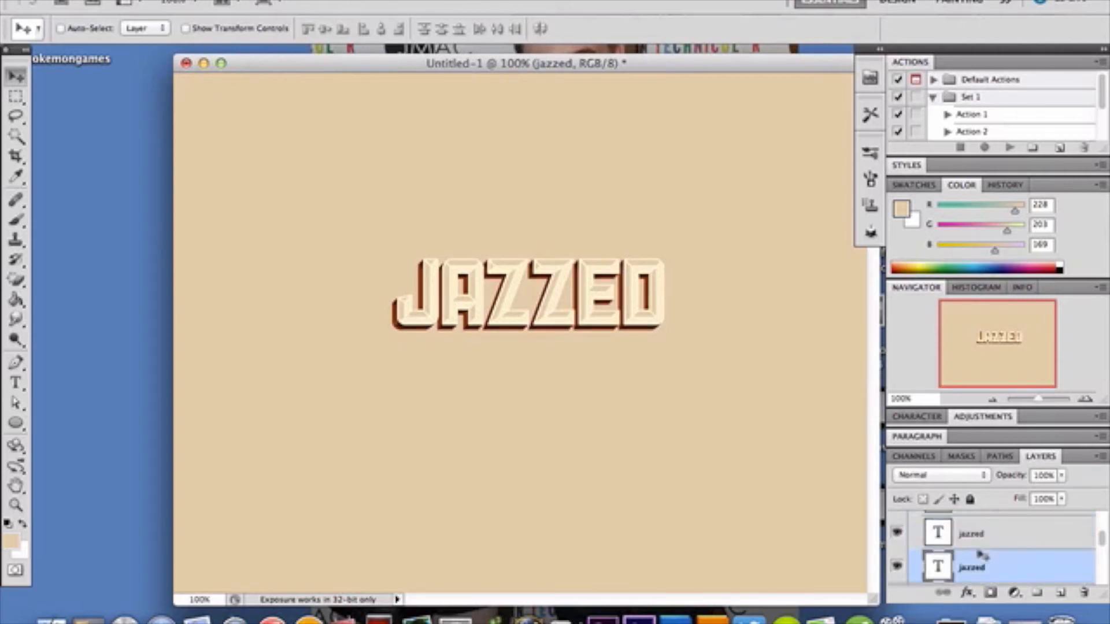
{"action": "left_click", "coordinate": [987, 569]}
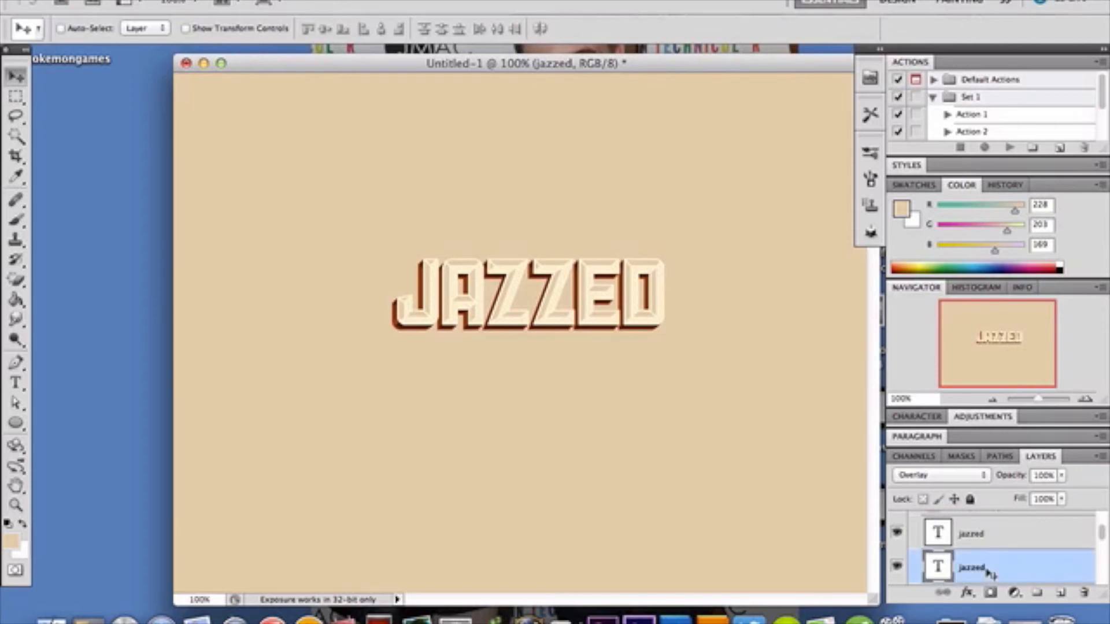
{"action": "key", "text": "super+j"}
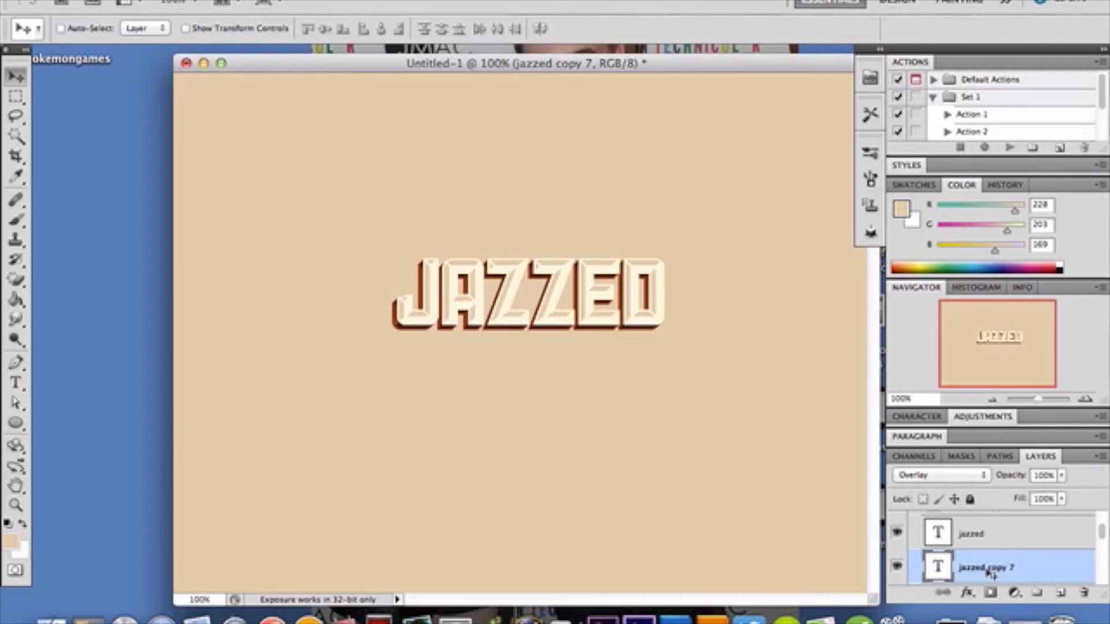
Step: Delete the whole Group 1 copy 3 above Group 1
{"action": "scroll", "coordinate": [990, 572], "scroll_direction": "up", "scroll_amount": 3}
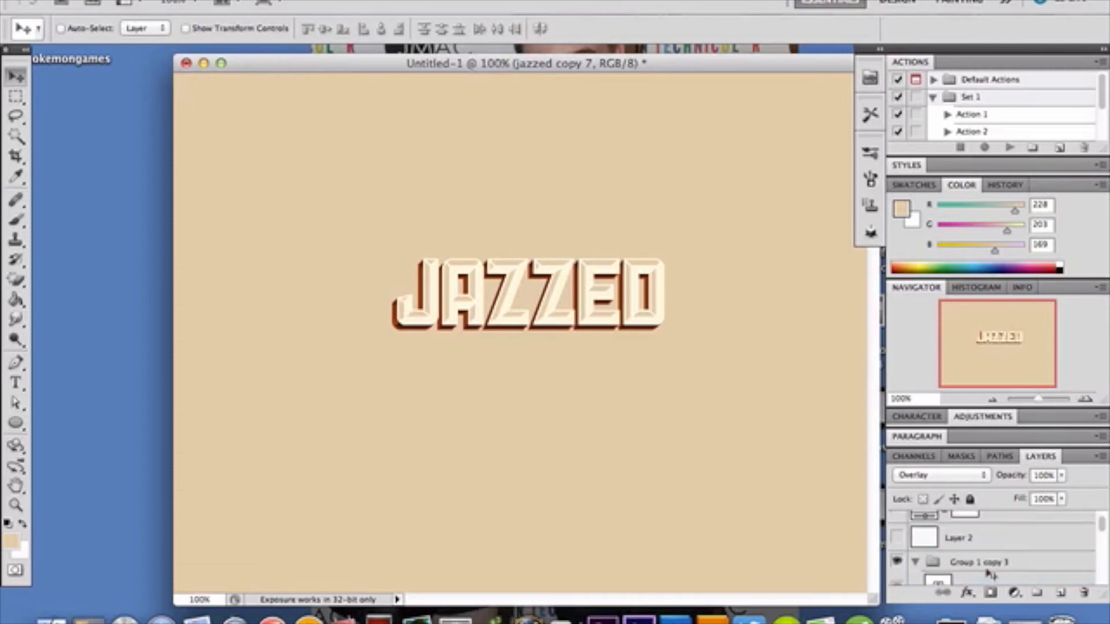
{"action": "scroll", "coordinate": [990, 574], "scroll_direction": "down", "scroll_amount": 5}
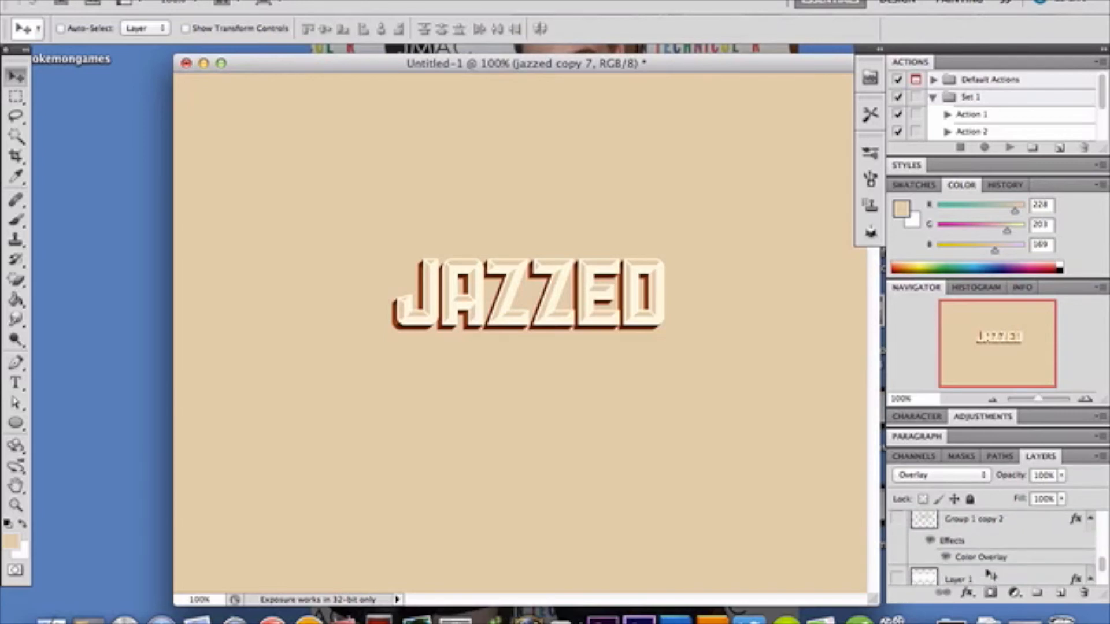
{"action": "scroll", "coordinate": [990, 574], "scroll_direction": "down", "scroll_amount": 5}
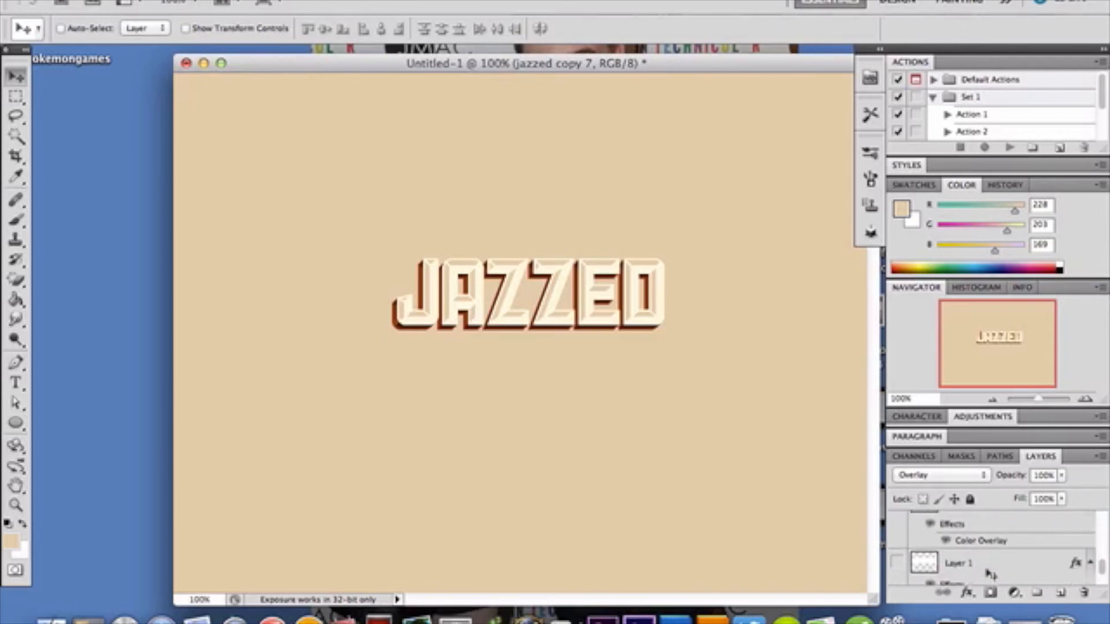
{"action": "scroll", "coordinate": [990, 572], "scroll_direction": "up", "scroll_amount": 1}
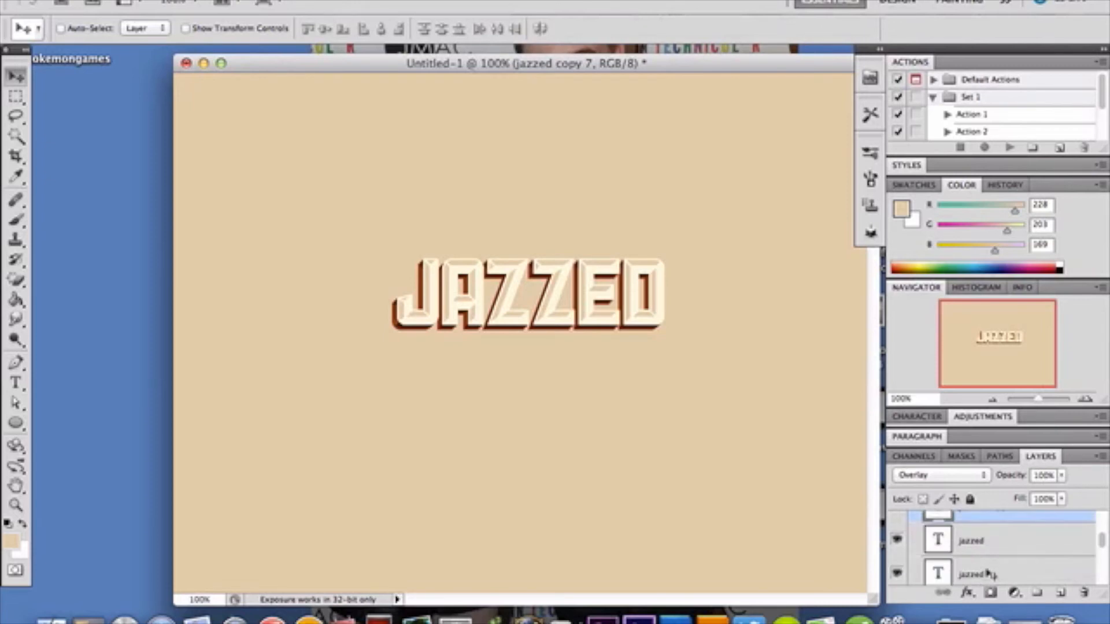
{"action": "scroll", "coordinate": [990, 574], "scroll_direction": "up", "scroll_amount": 3}
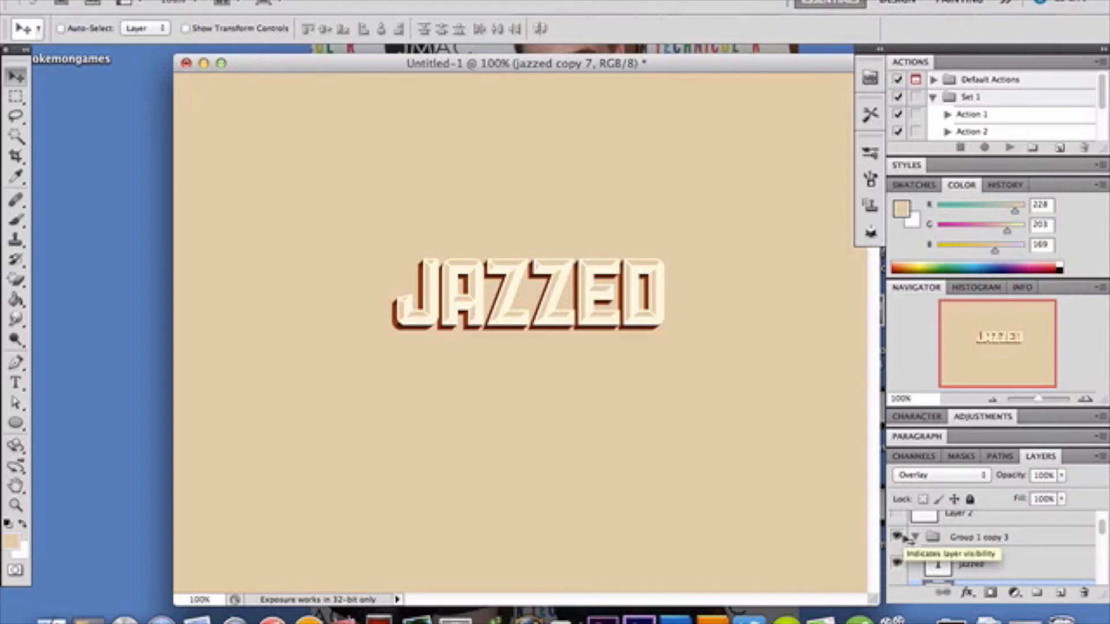
{"action": "left_click", "coordinate": [984, 538]}
{"action": "key", "text": "Delete"}
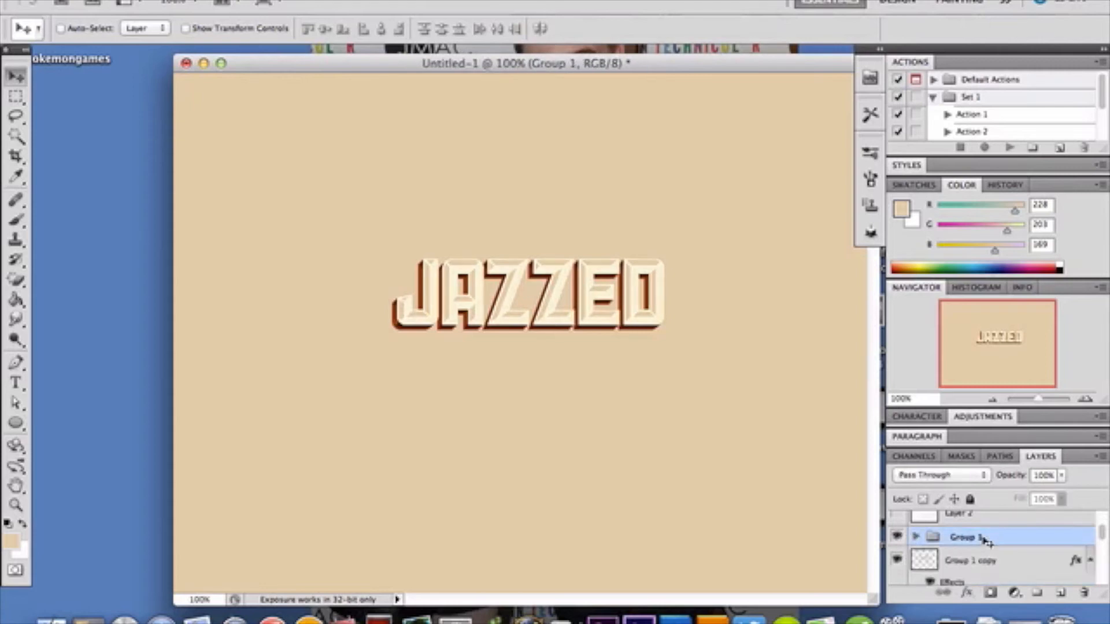
Step: Inspect the blend mode, colour and opacity of the Color Overlay effect on Group 1 copy 2
{"action": "scroll", "coordinate": [986, 540], "scroll_direction": "down", "scroll_amount": 3}
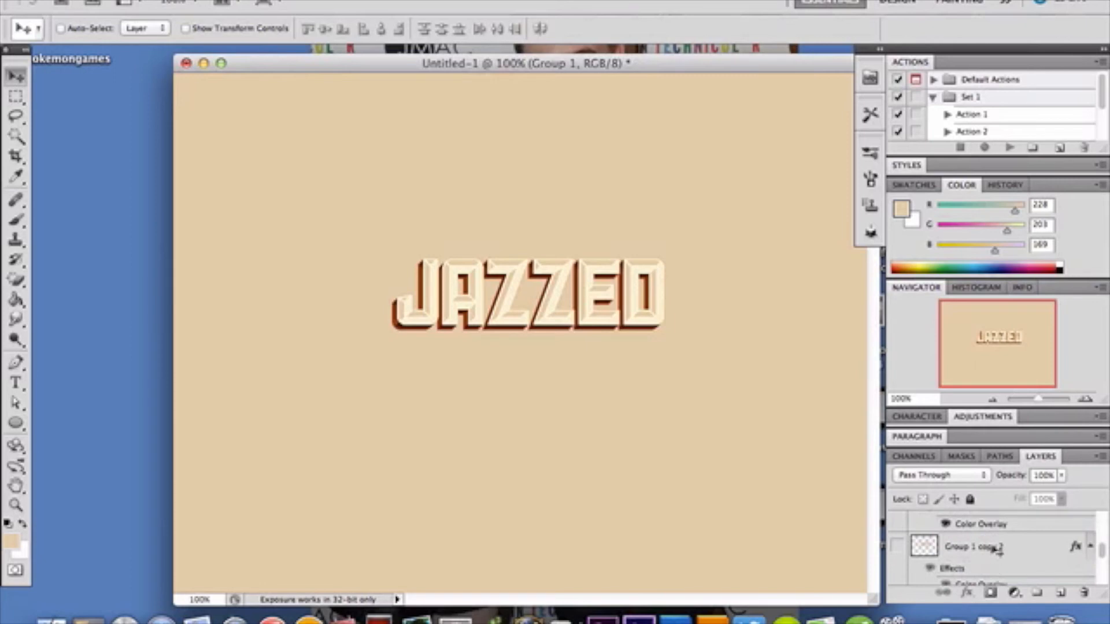
{"action": "left_click", "coordinate": [994, 550]}
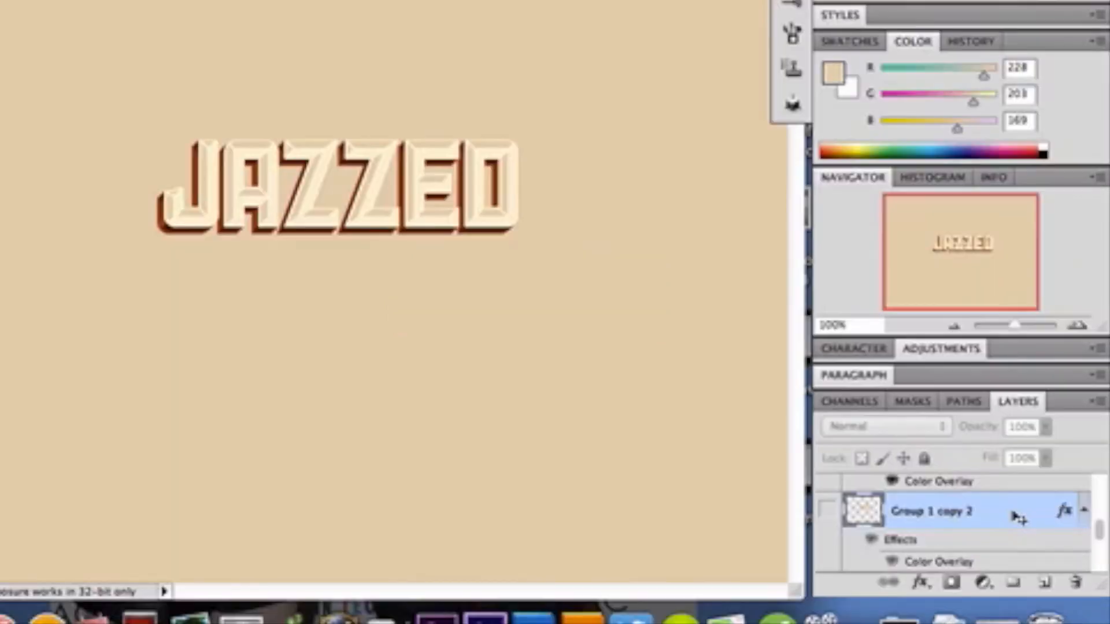
{"action": "double_click", "coordinate": [1040, 544]}
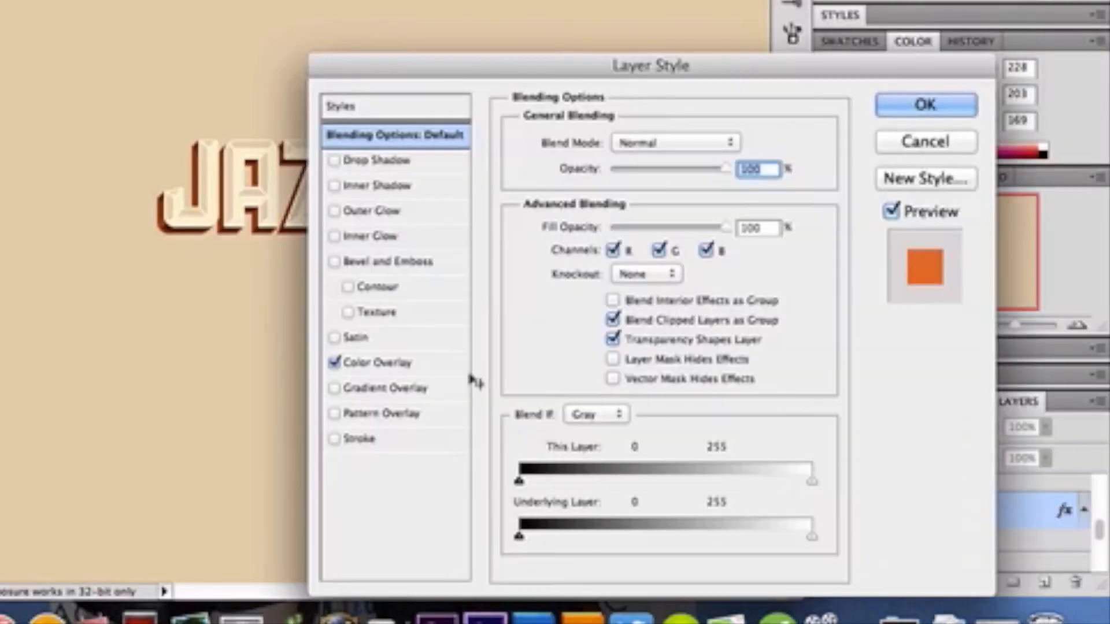
{"action": "left_click", "coordinate": [403, 373]}
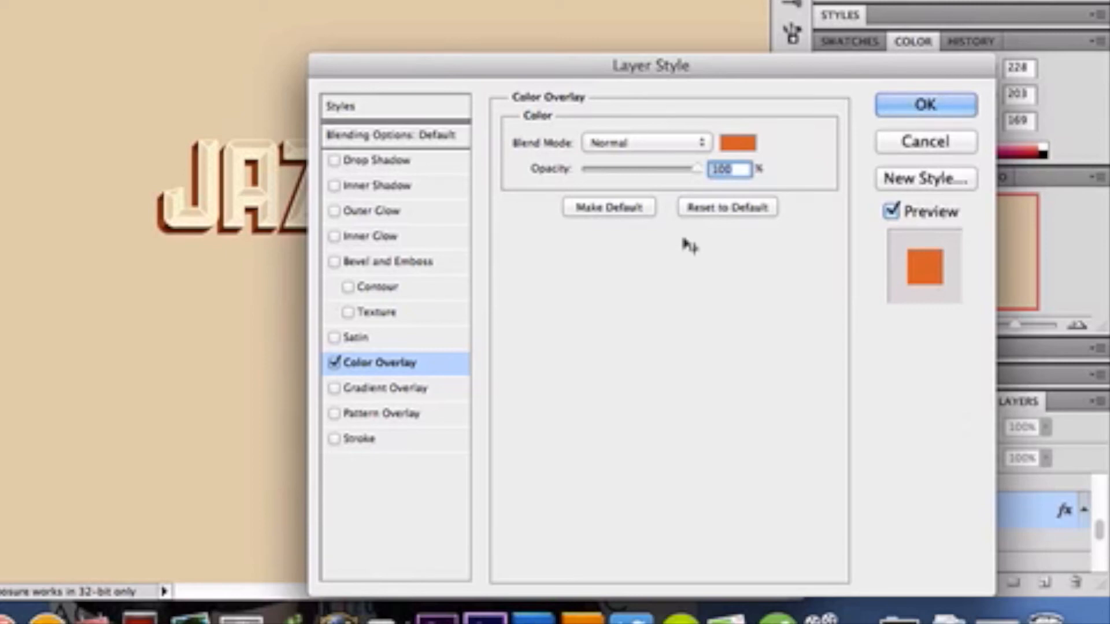
{"action": "key", "text": "Return"}
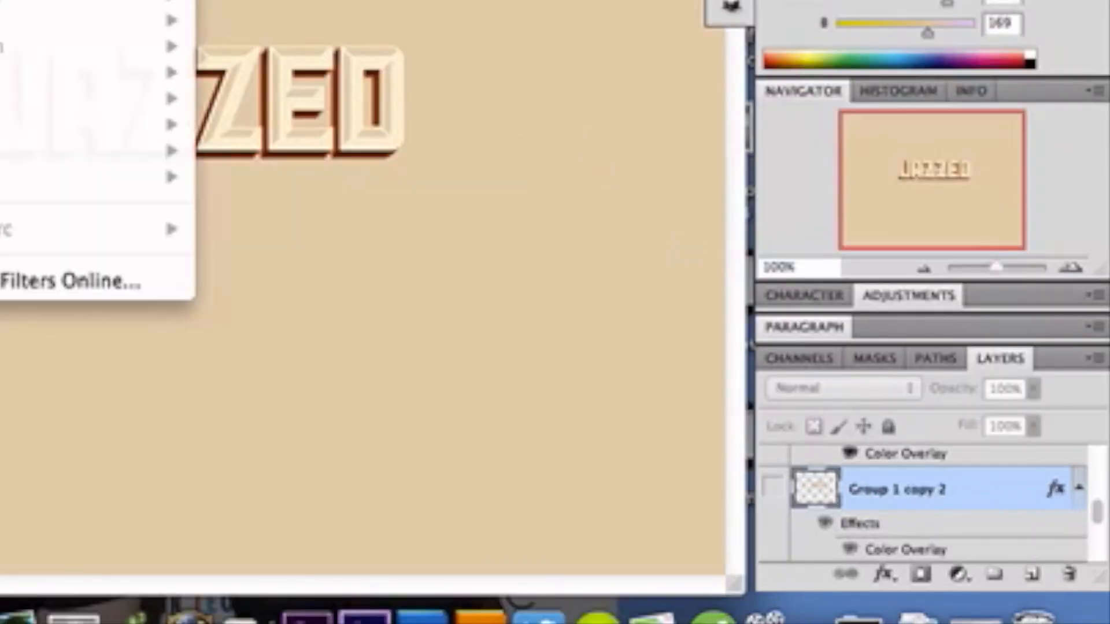
Step: Make the hidden Group 1 copy 2 layer visible and review the Gaussian Blur filter settings without applying them
{"action": "key", "text": "Escape"}
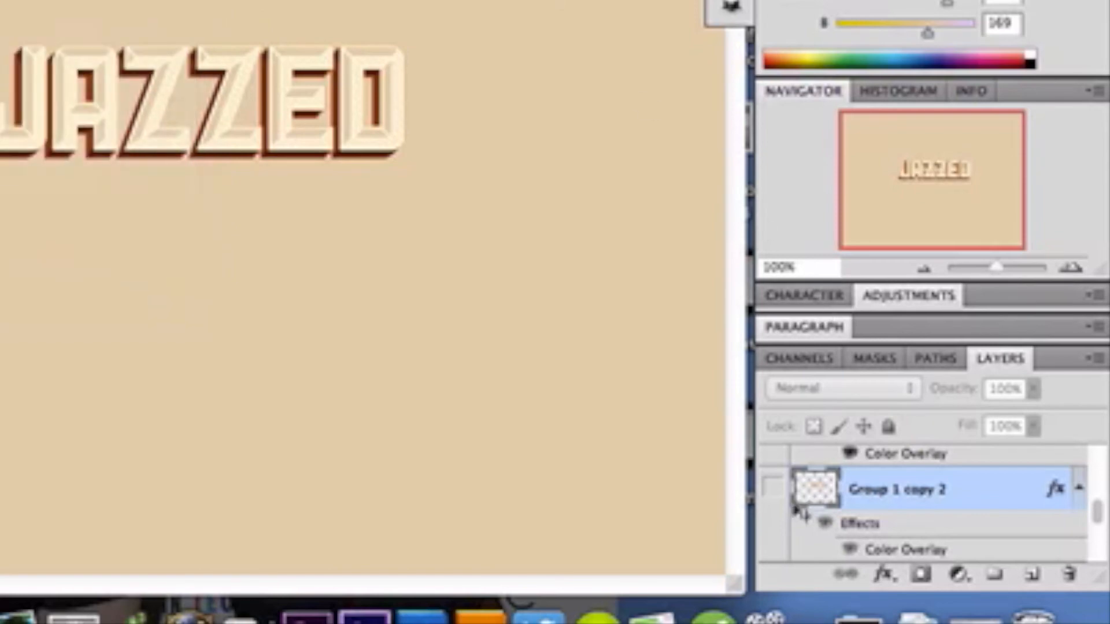
{"action": "left_click", "coordinate": [772, 490]}
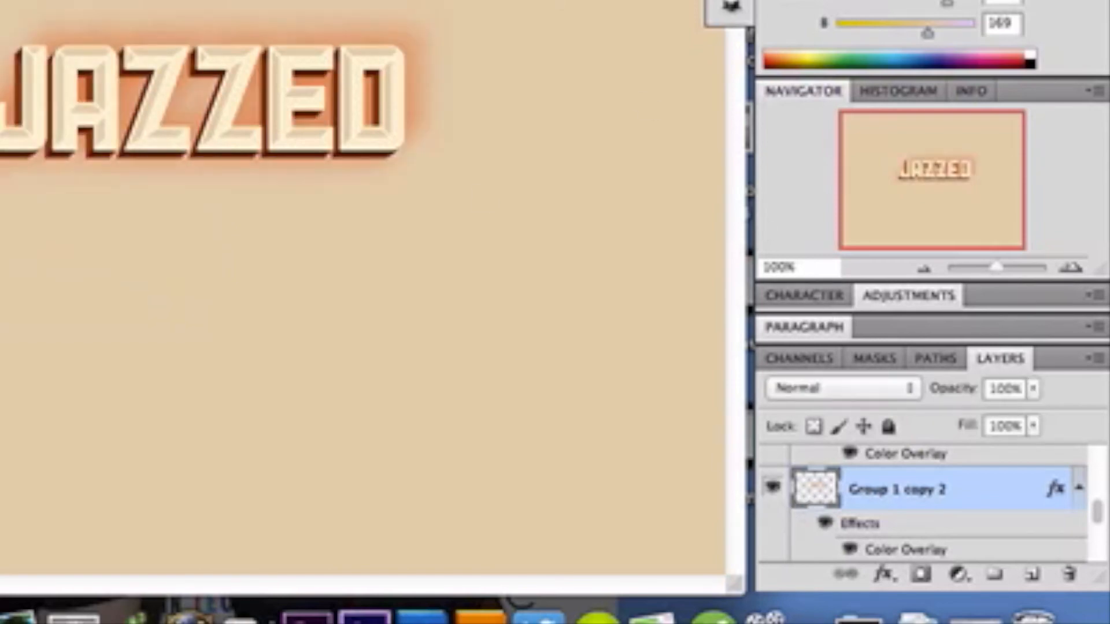
{"action": "mouse_move", "coordinate": [11, 0]}
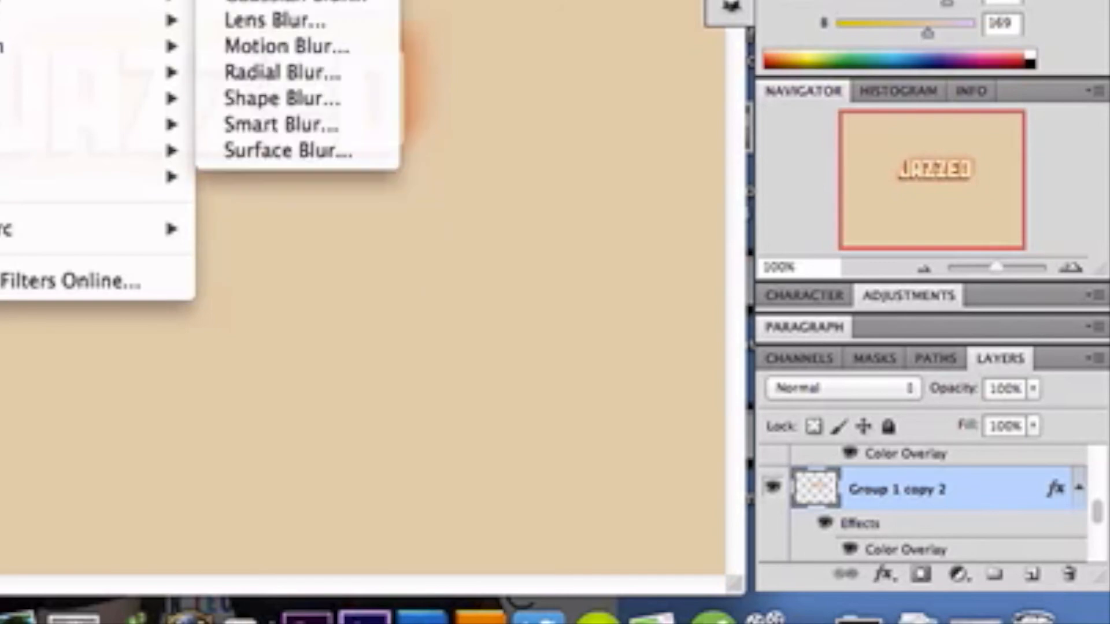
{"action": "left_click", "coordinate": [268, 10]}
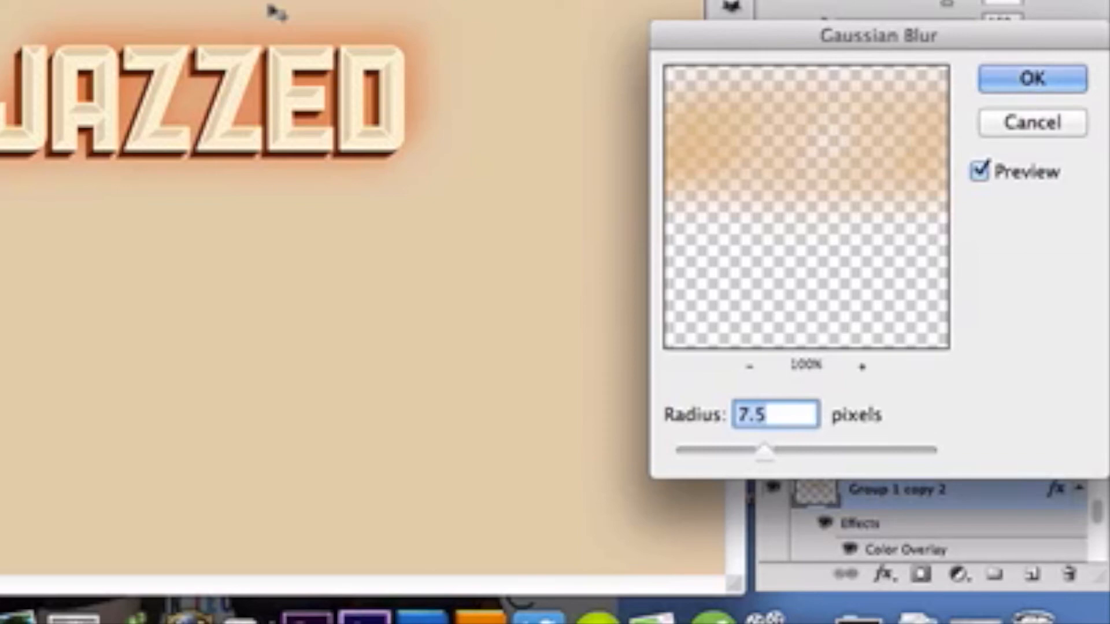
{"action": "left_click", "coordinate": [1023, 125]}
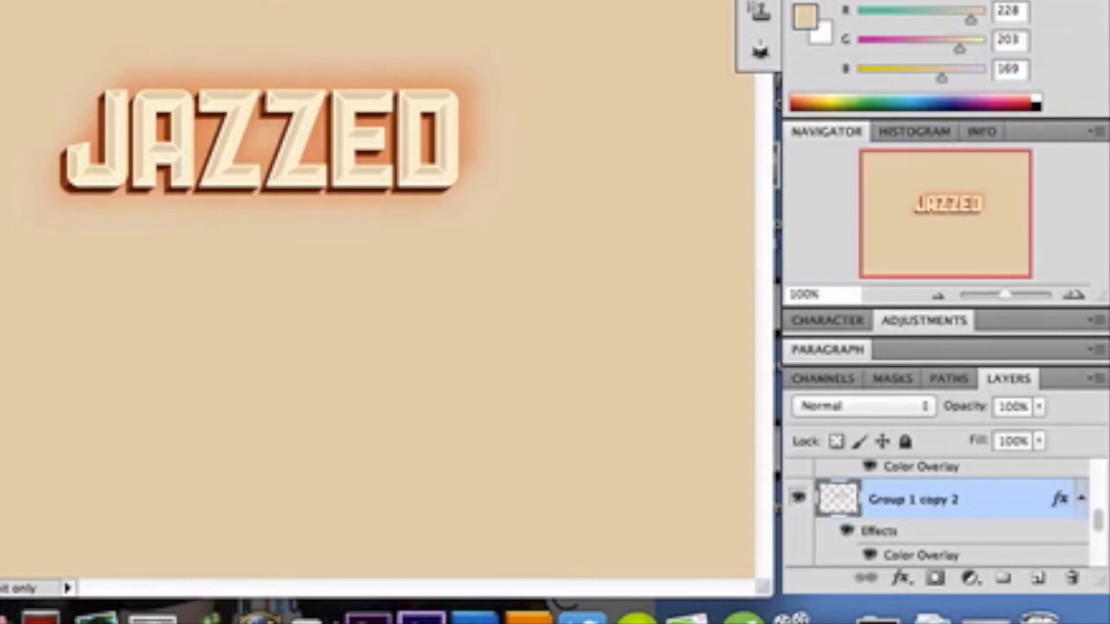
Step: Review the Motion Blur filter's angle and distance settings for Group 1 copy 2 without applying them
{"action": "left_click", "coordinate": [26, 0]}
{"action": "mouse_move", "coordinate": [116, 0]}
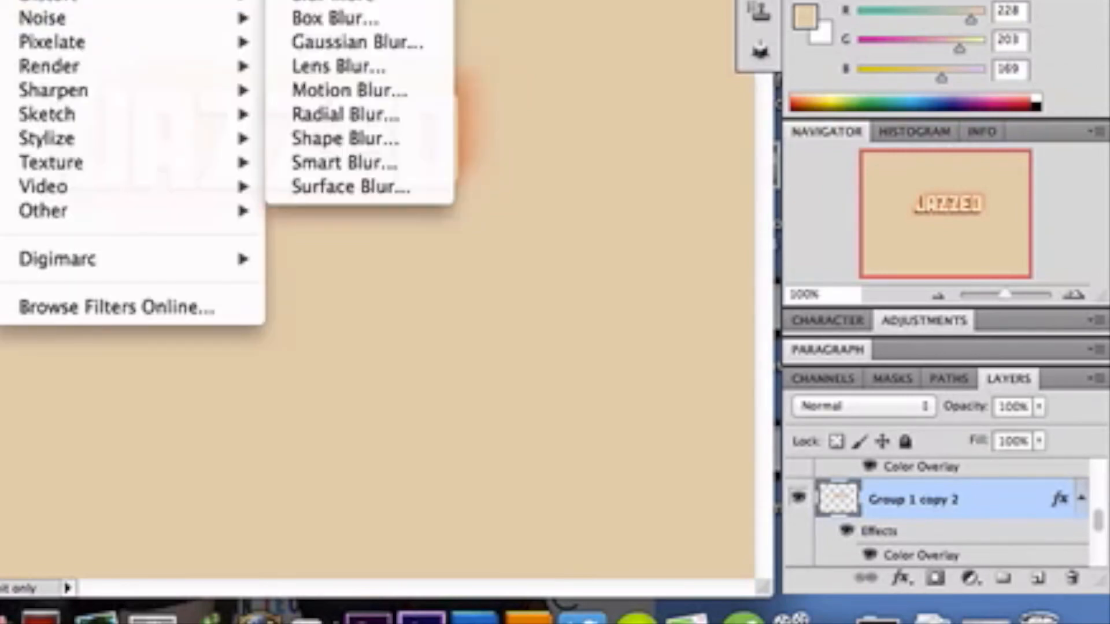
{"action": "left_click", "coordinate": [352, 90]}
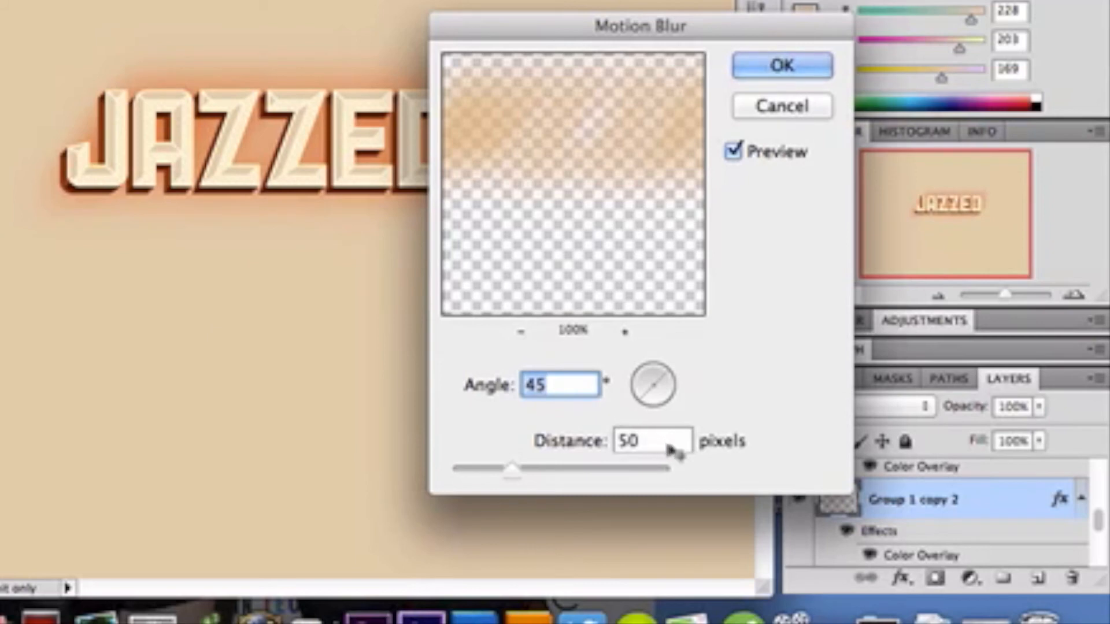
{"action": "left_click", "coordinate": [782, 109]}
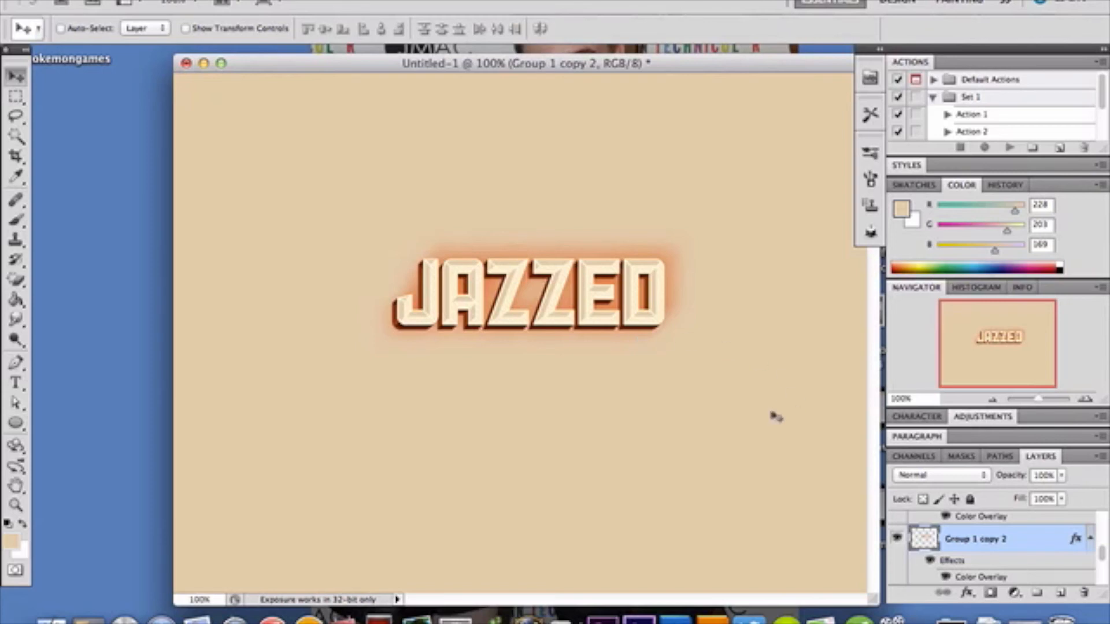
Step: Try to fill a full-width rectangular selection around the JAZZED text on the hidden Layer 1, and deselect it
{"action": "scroll", "coordinate": [1002, 580], "scroll_direction": "down", "scroll_amount": 5}
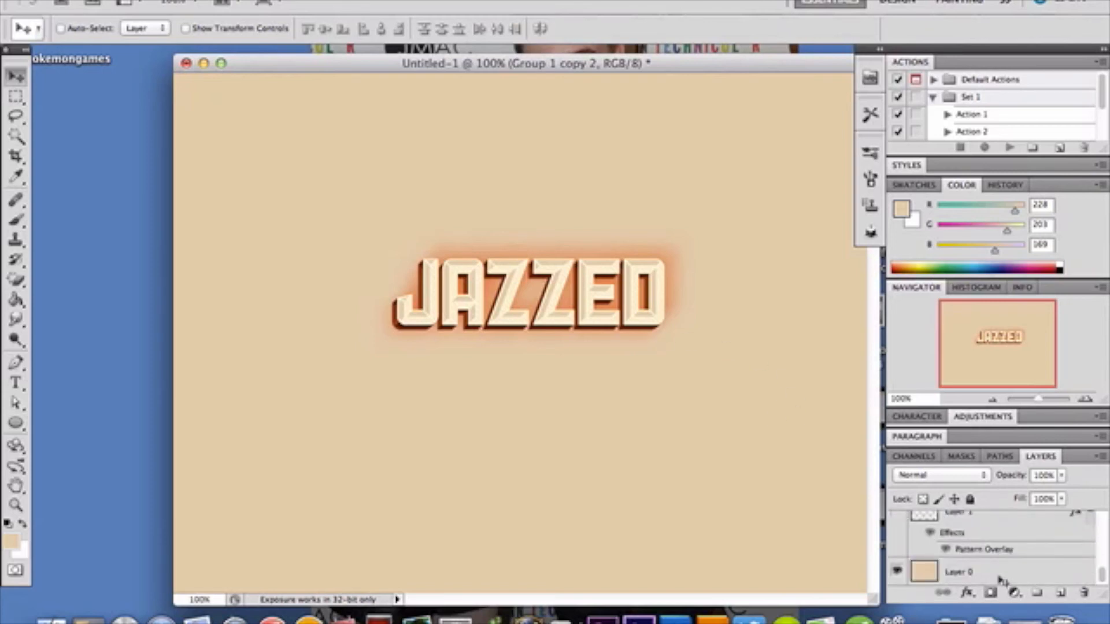
{"action": "scroll", "coordinate": [1002, 580], "scroll_direction": "up", "scroll_amount": 2}
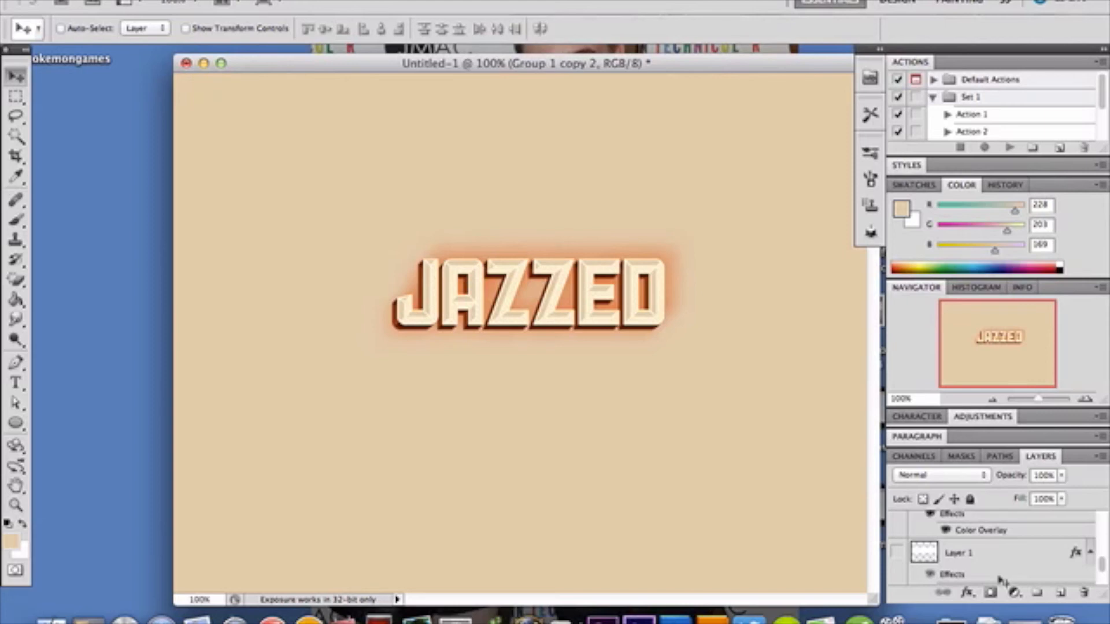
{"action": "left_click", "coordinate": [980, 553]}
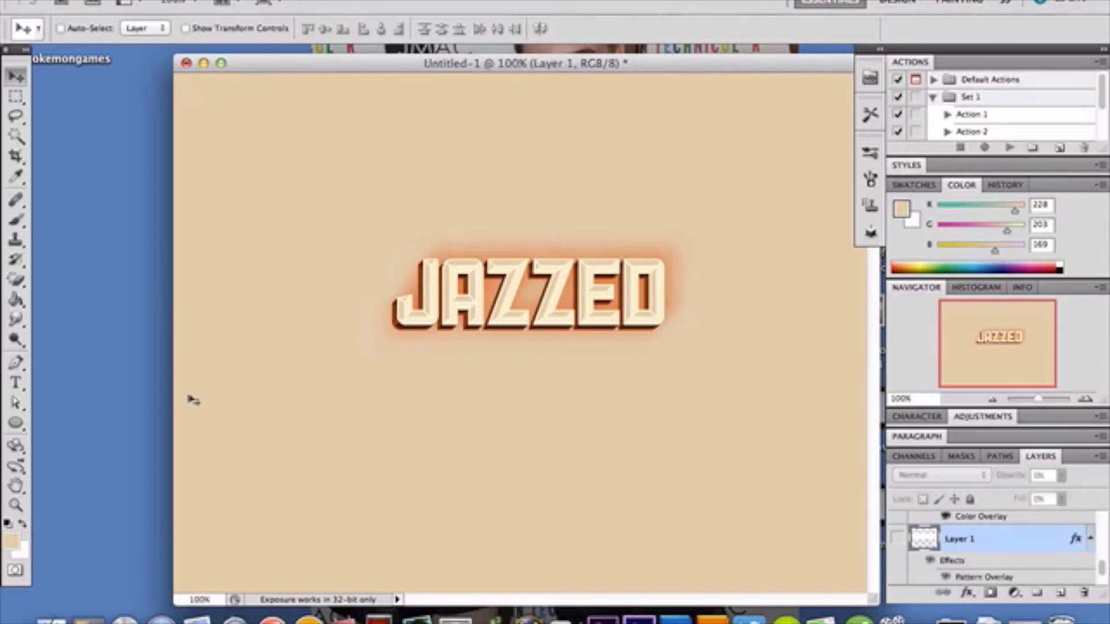
{"action": "left_click_drag", "start_coordinate": [19, 104], "coordinate": [63, 97]}
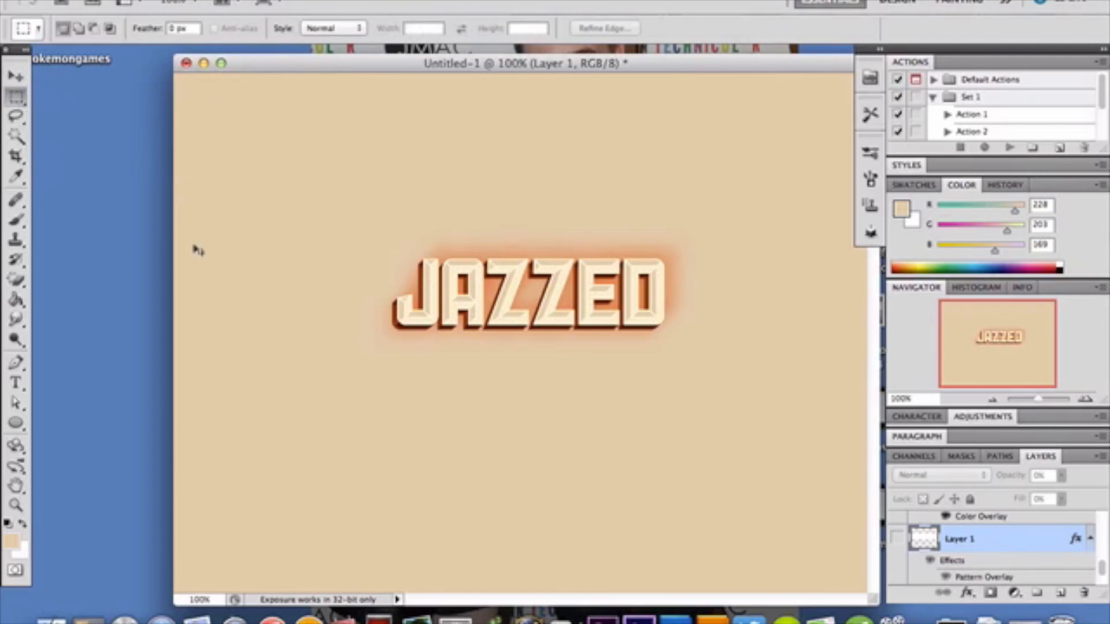
{"action": "left_click_drag", "start_coordinate": [176, 230], "coordinate": [870, 374]}
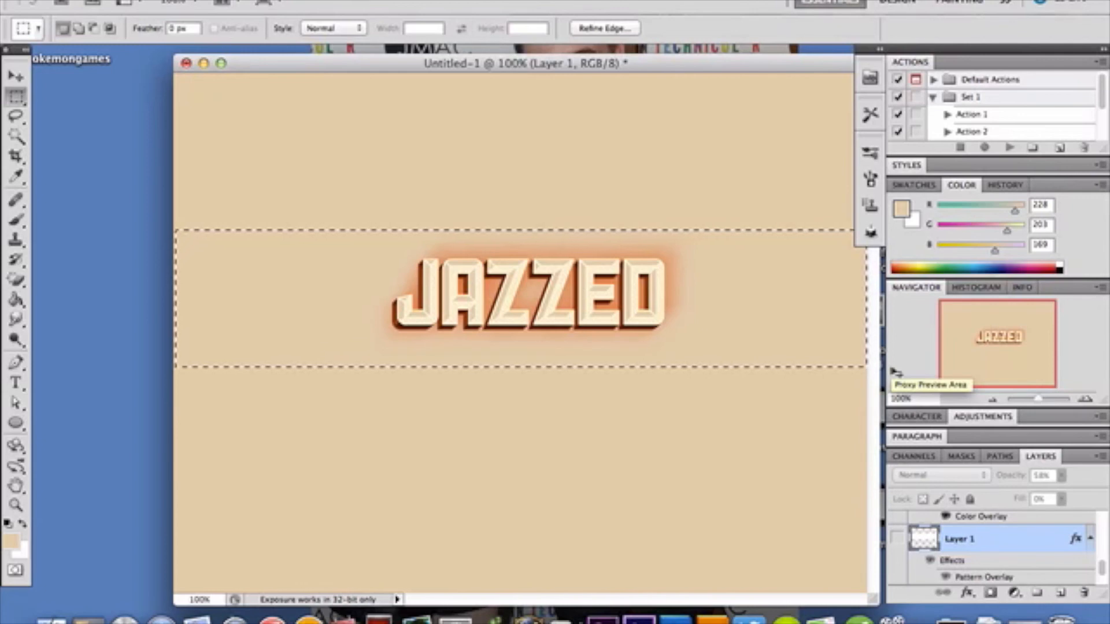
{"action": "key", "text": "alt+BackSpace"}
{"action": "key", "text": "Return"}
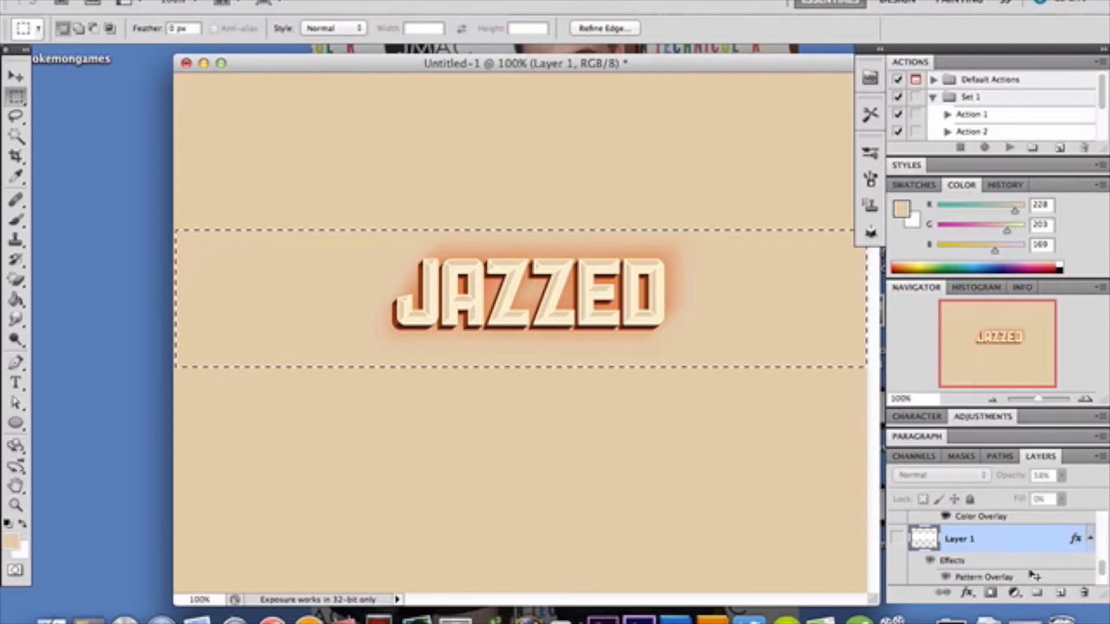
{"action": "key", "text": "ctrl+d"}
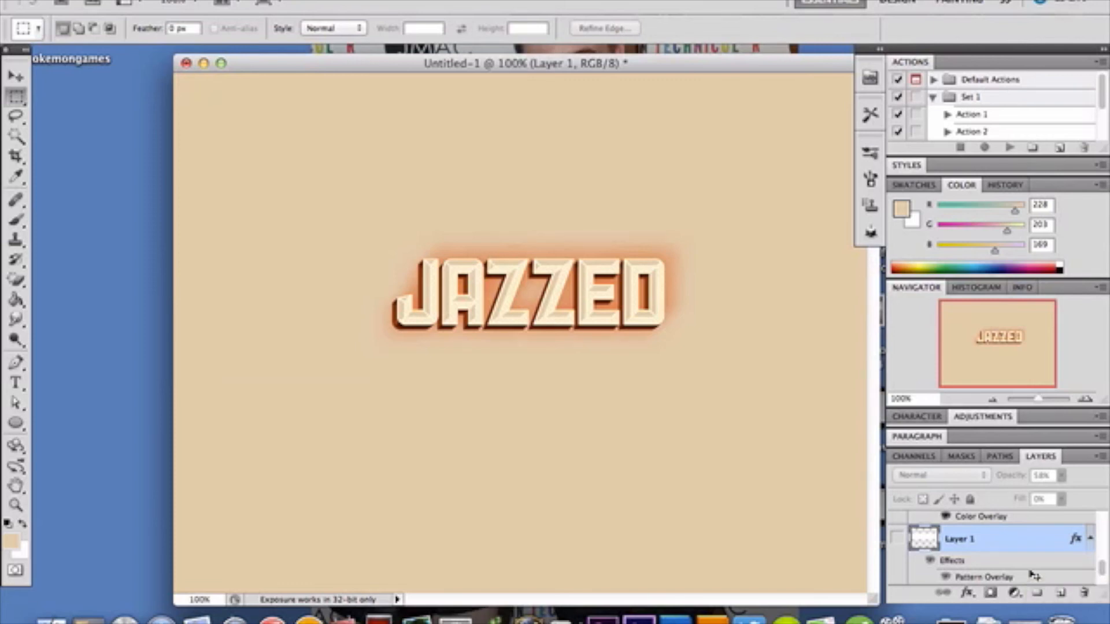
Step: Open the Pattern Overlay settings of Layer 1 and choose the graphy.png pattern
{"action": "key", "text": "h"}
{"action": "double_click", "coordinate": [1022, 550]}
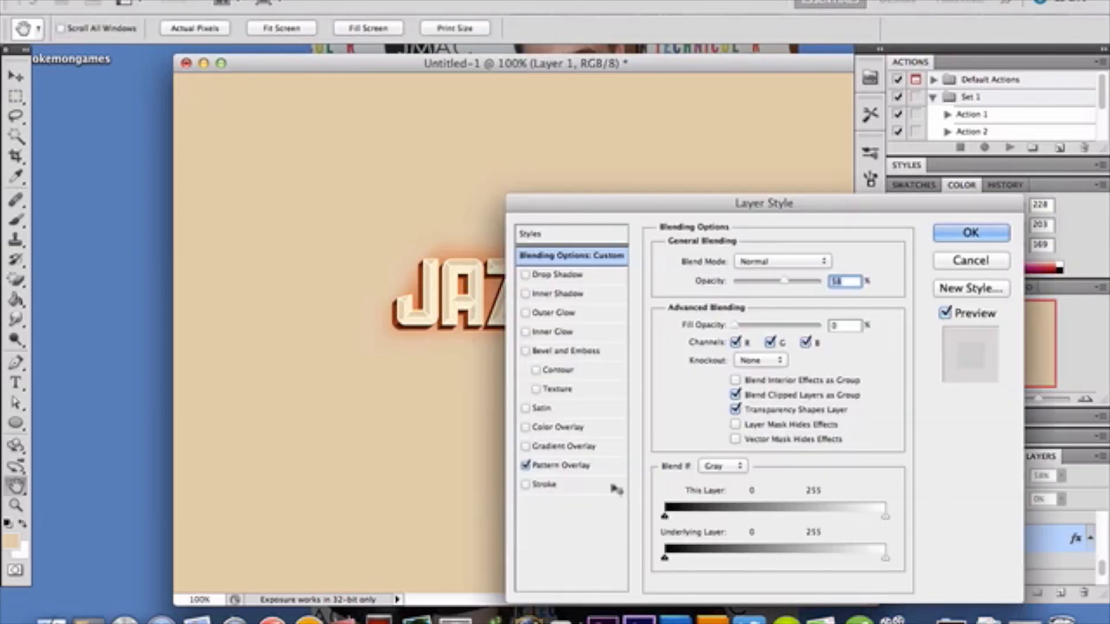
{"action": "left_click", "coordinate": [587, 470]}
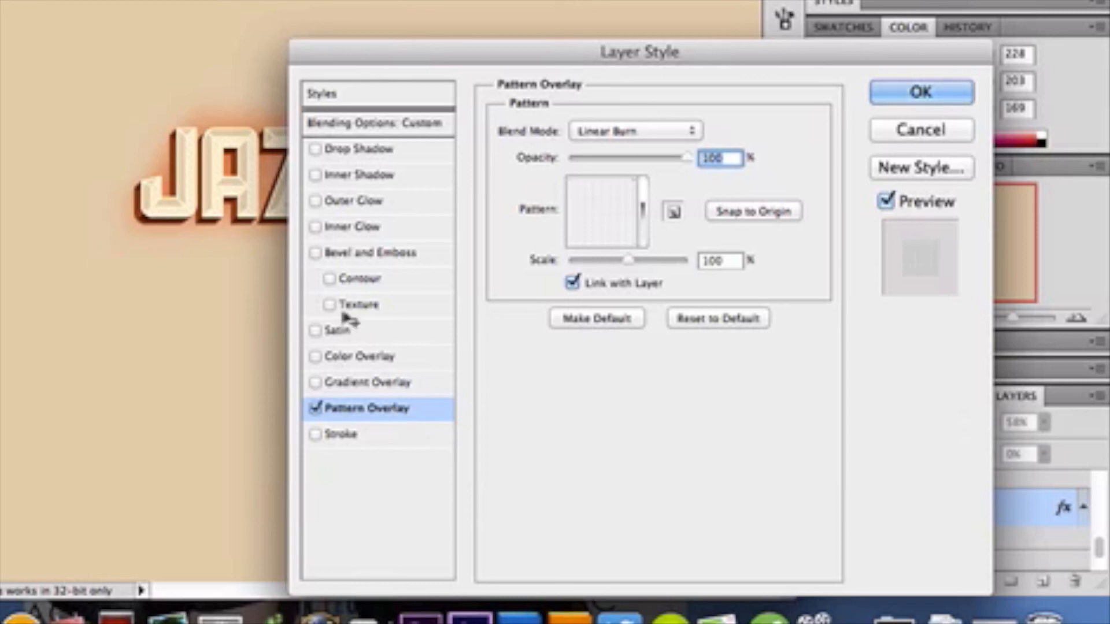
{"action": "left_click", "coordinate": [623, 243]}
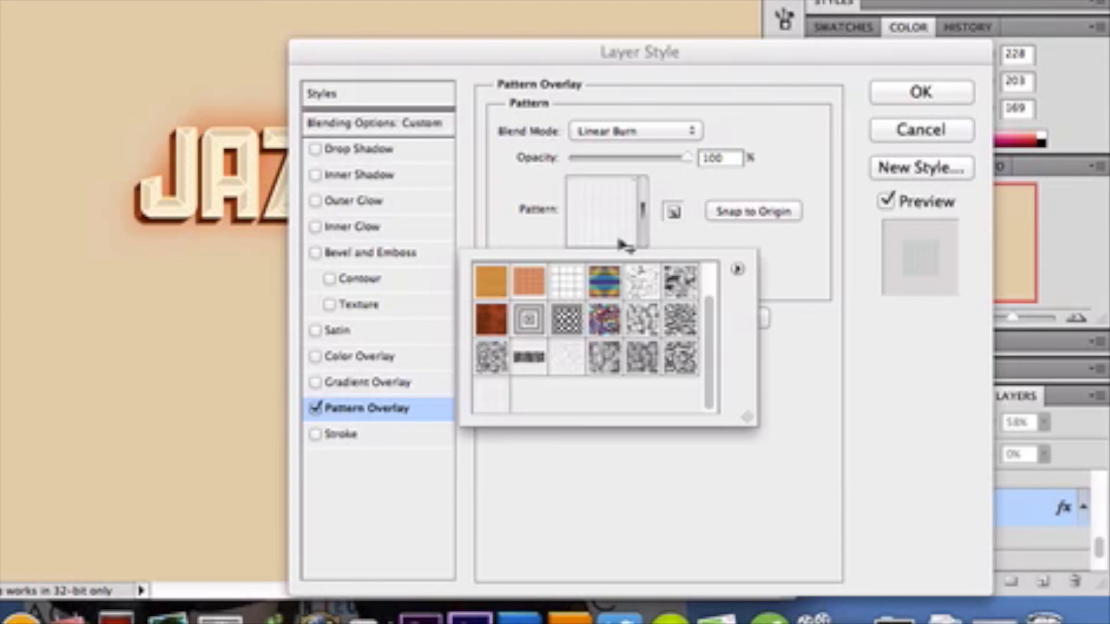
{"action": "left_click", "coordinate": [492, 397]}
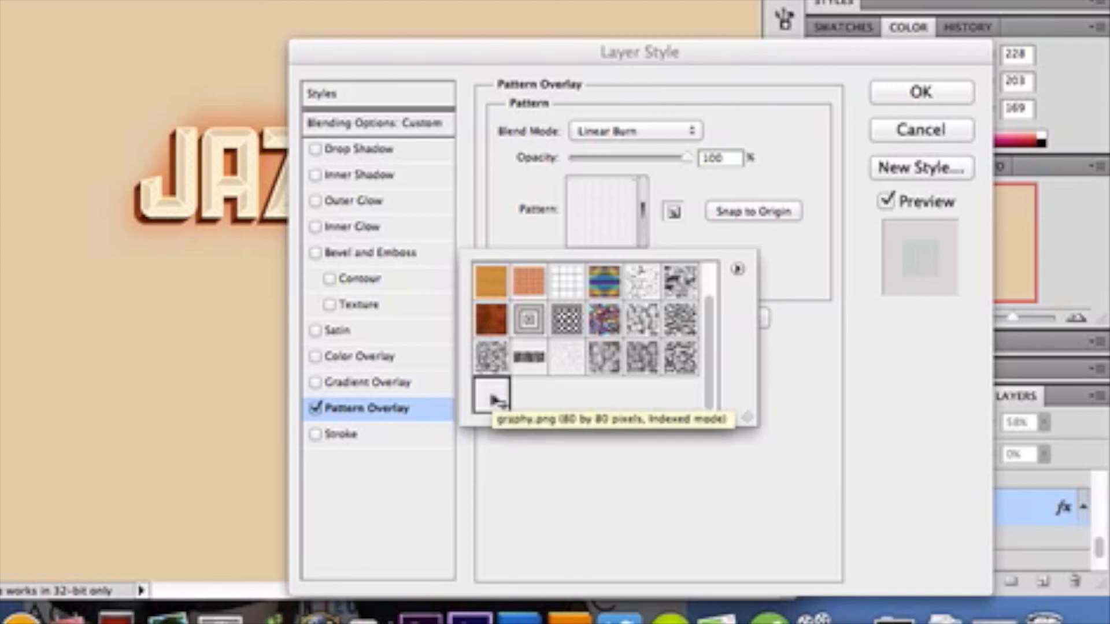
{"action": "left_click", "coordinate": [821, 313]}
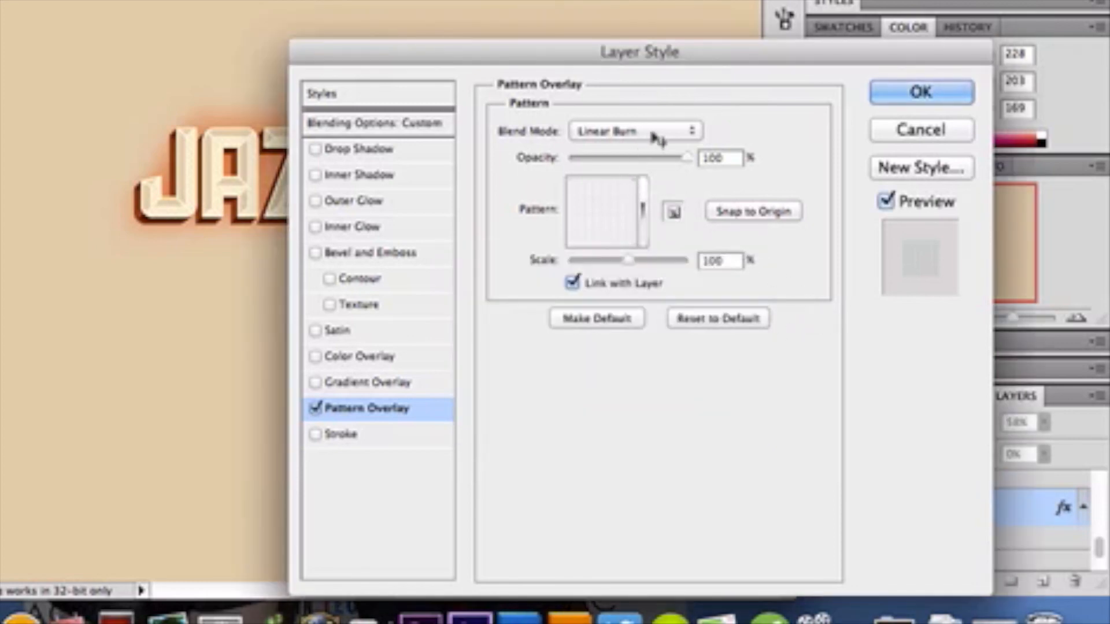
Step: Review Layer 1's blending options, including its opacity and fill opacity, close the layer style settings and show the patterned band
{"action": "left_click", "coordinate": [412, 124]}
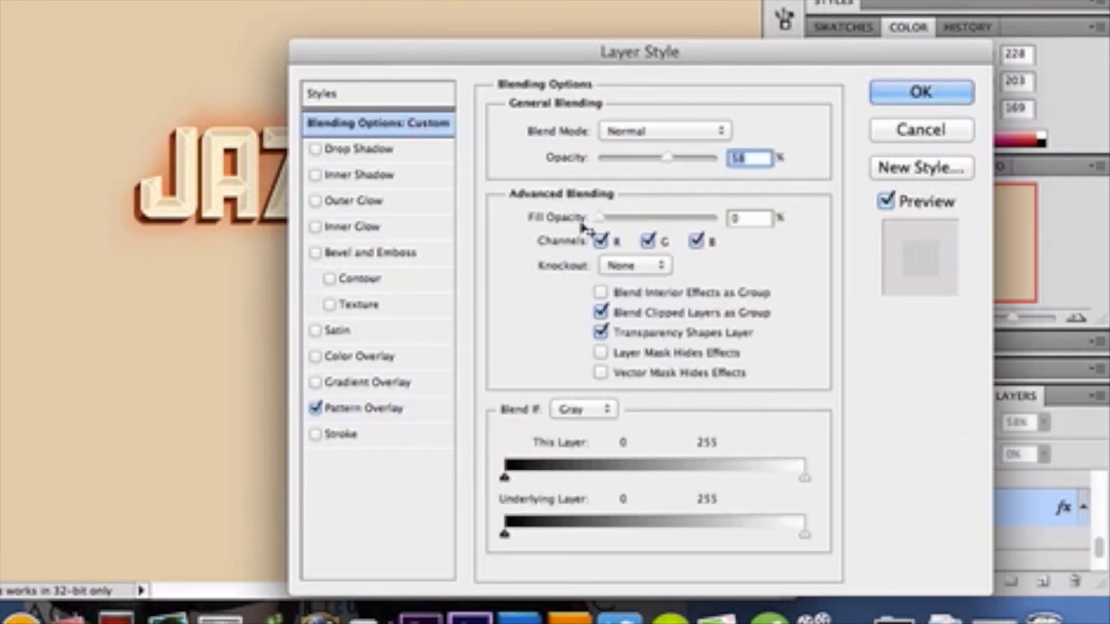
{"action": "left_click", "coordinate": [821, 509]}
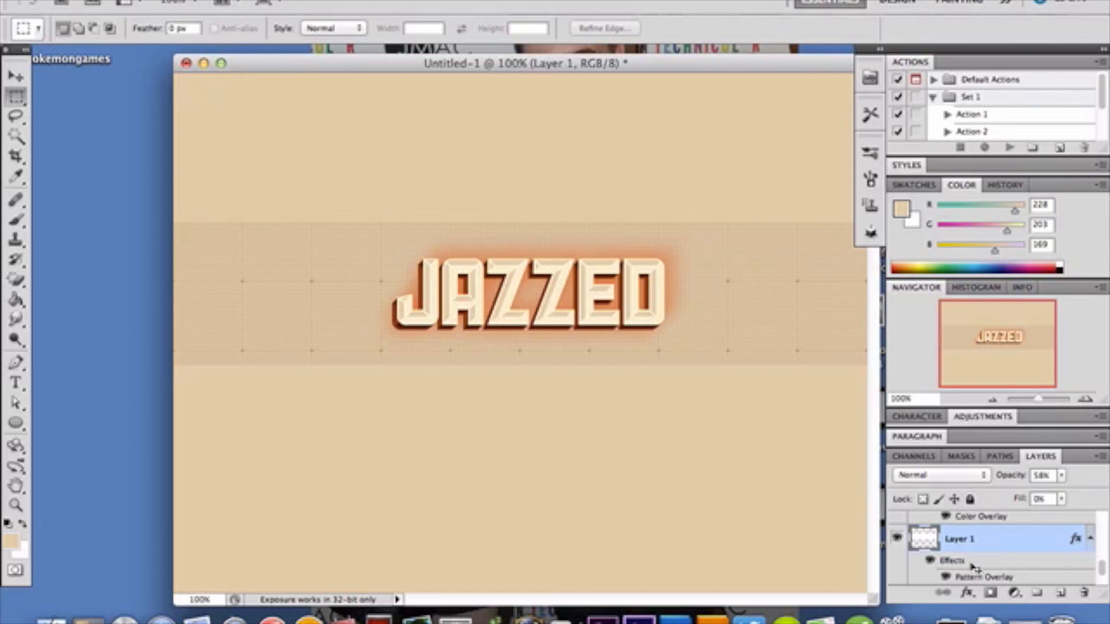
Step: Make the hidden texture layer, Layer 2, visible over the whole design and select it
{"action": "scroll", "coordinate": [971, 566], "scroll_direction": "down", "scroll_amount": 2}
{"action": "scroll", "coordinate": [972, 567], "scroll_direction": "up", "scroll_amount": 5}
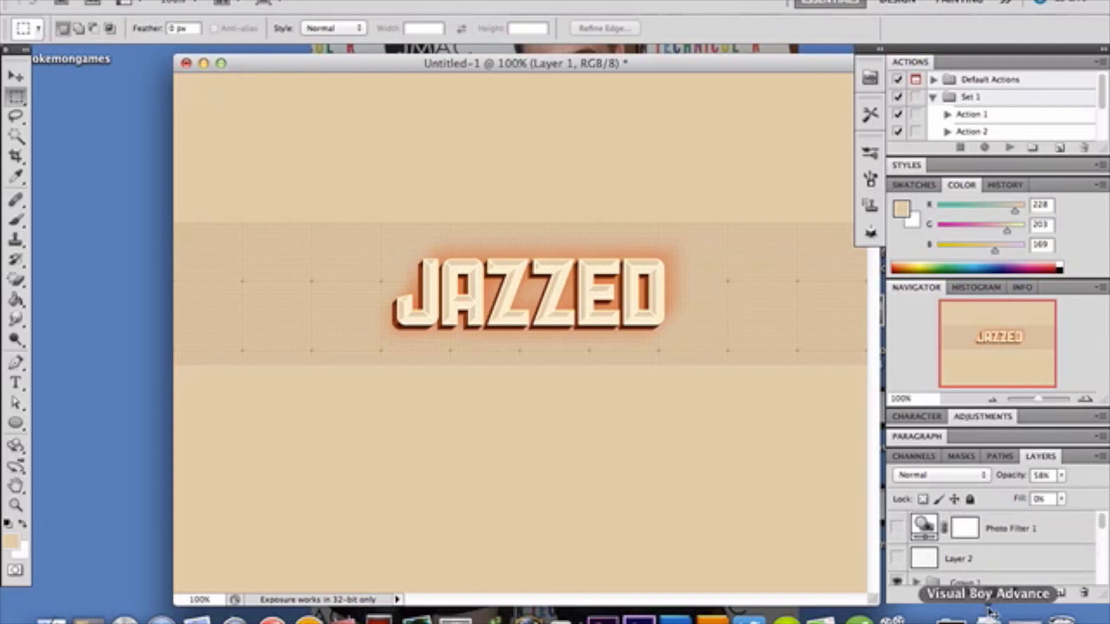
{"action": "left_click", "coordinate": [897, 559]}
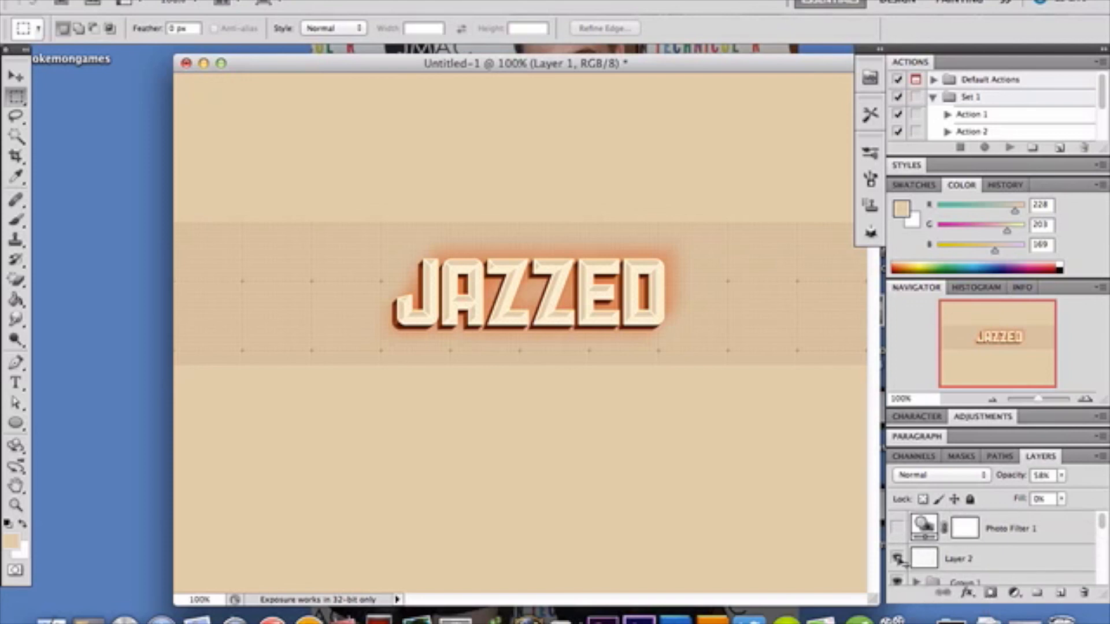
{"action": "left_click", "coordinate": [998, 558]}
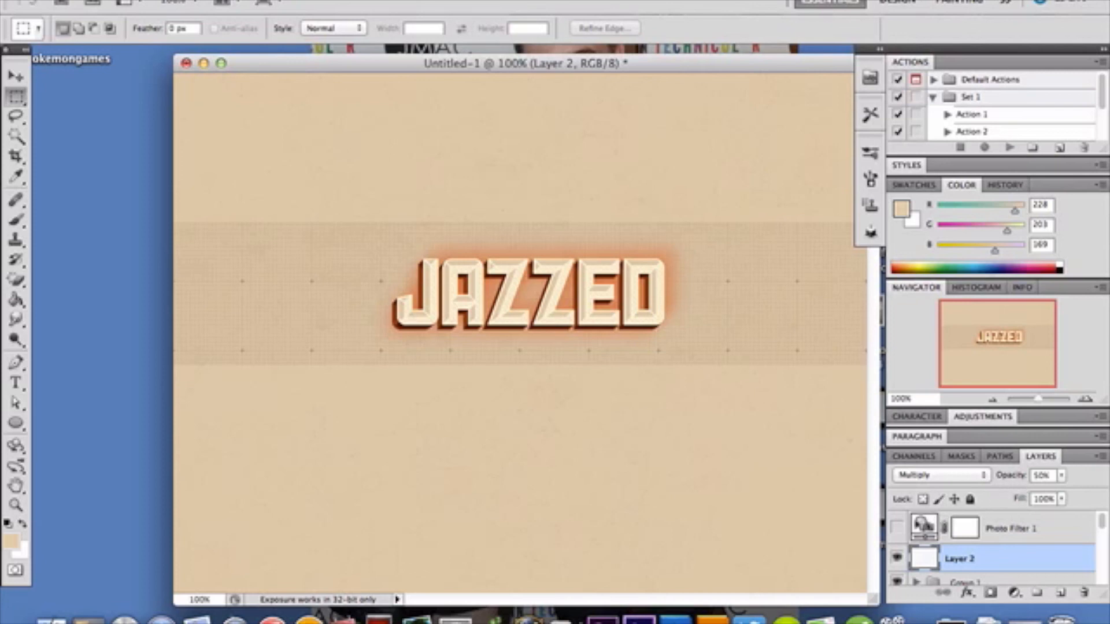
Step: Make the Photo Filter 1 adjustment layer visible and review its filter and density settings without changing them
{"action": "left_click", "coordinate": [897, 529]}
{"action": "left_click", "coordinate": [1021, 536]}
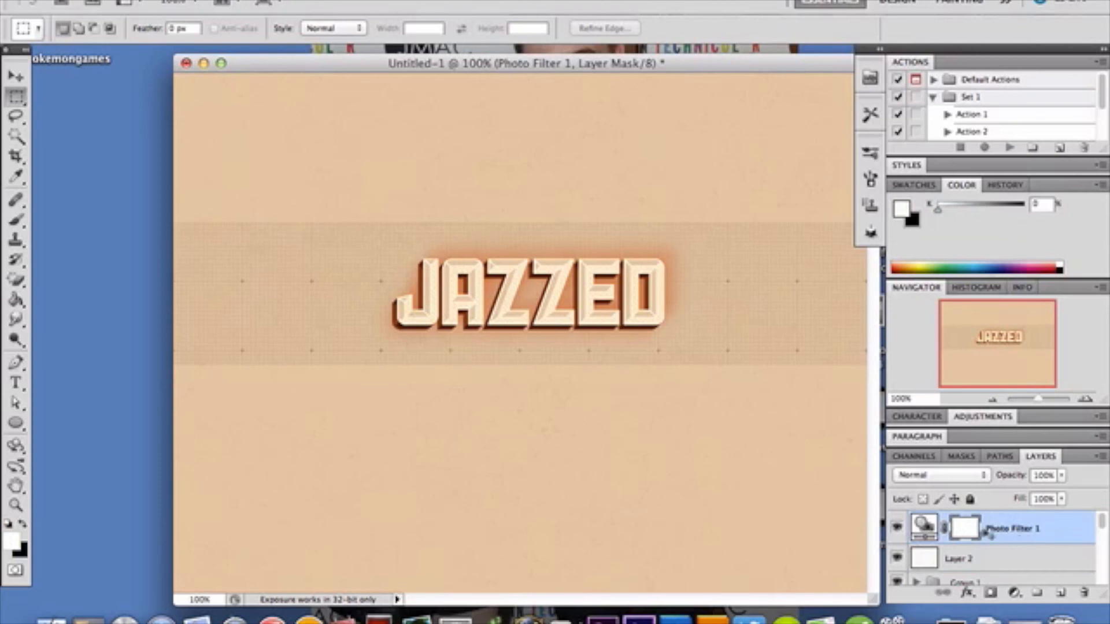
{"action": "double_click", "coordinate": [923, 527]}
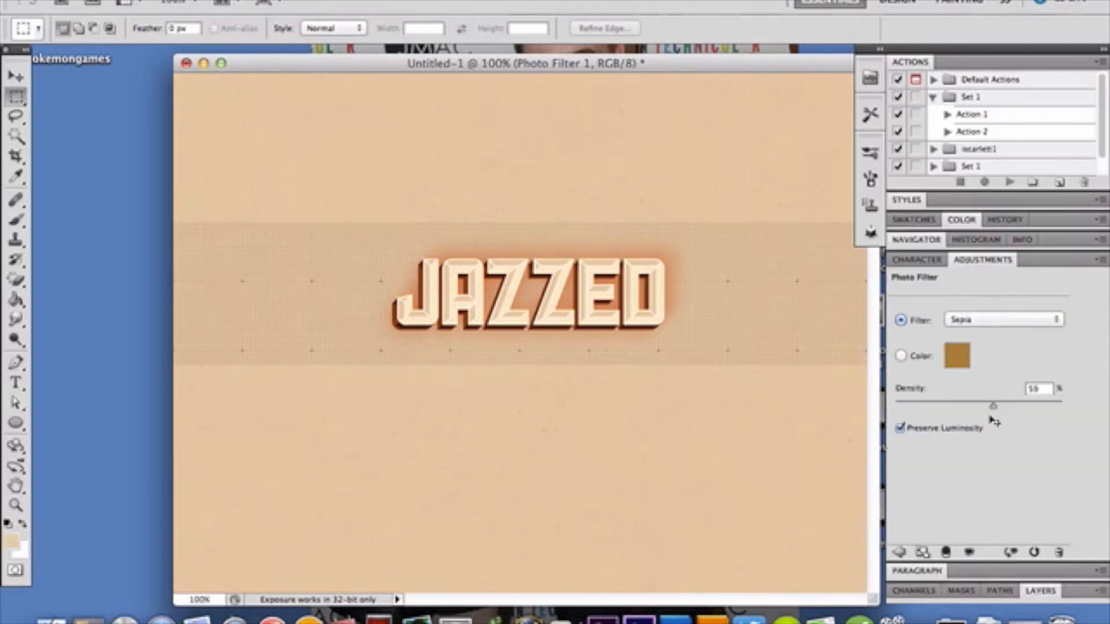
{"action": "left_click", "coordinate": [1047, 591]}
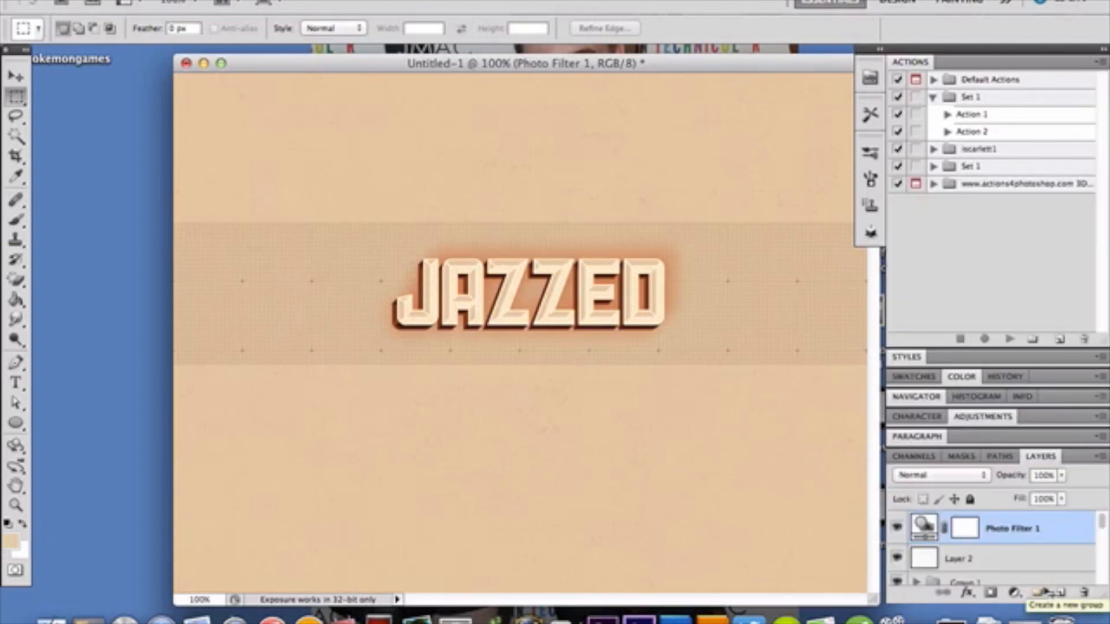